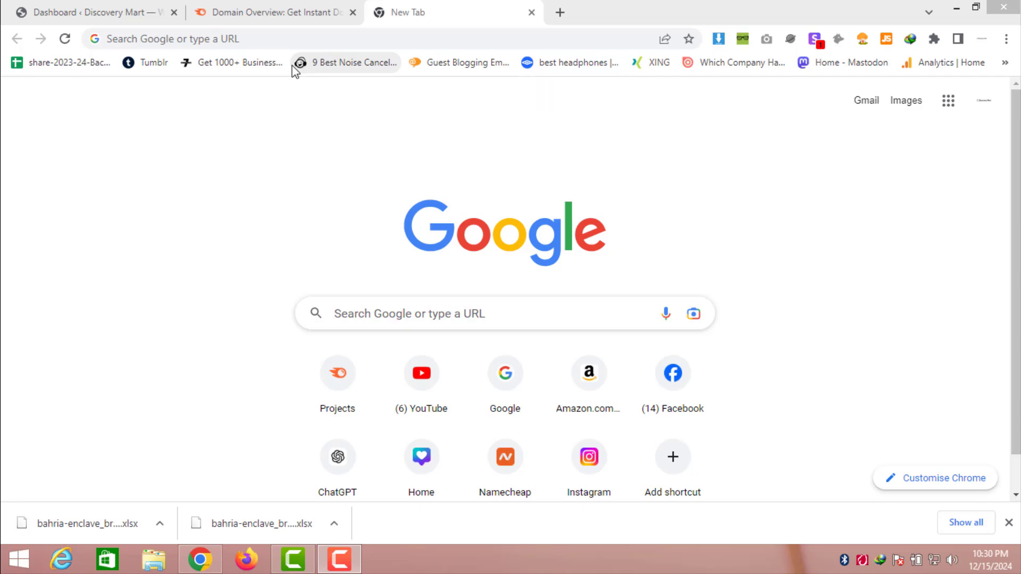
Search Google for "what is keyword\".
click(296, 43)
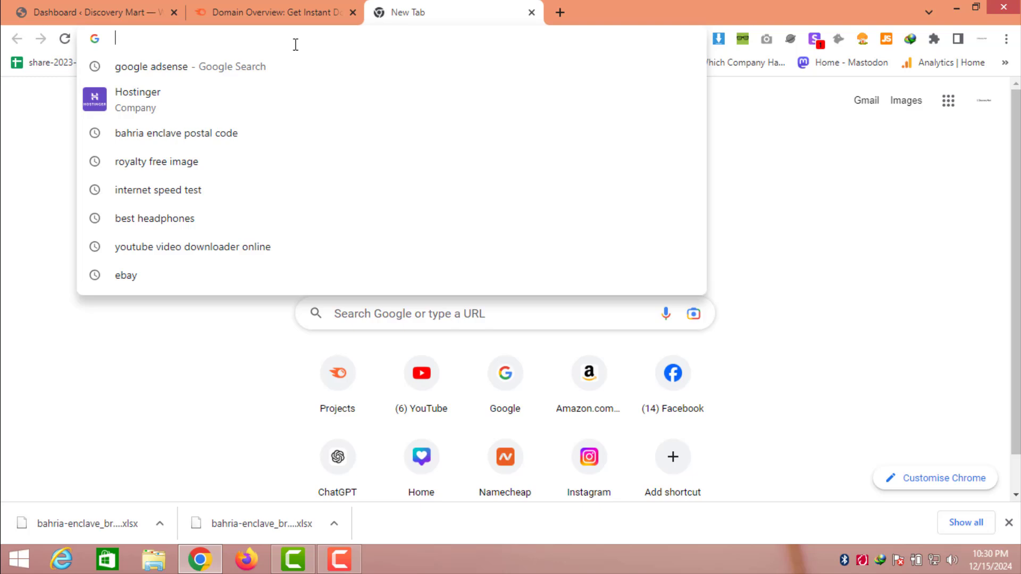
text(wha)
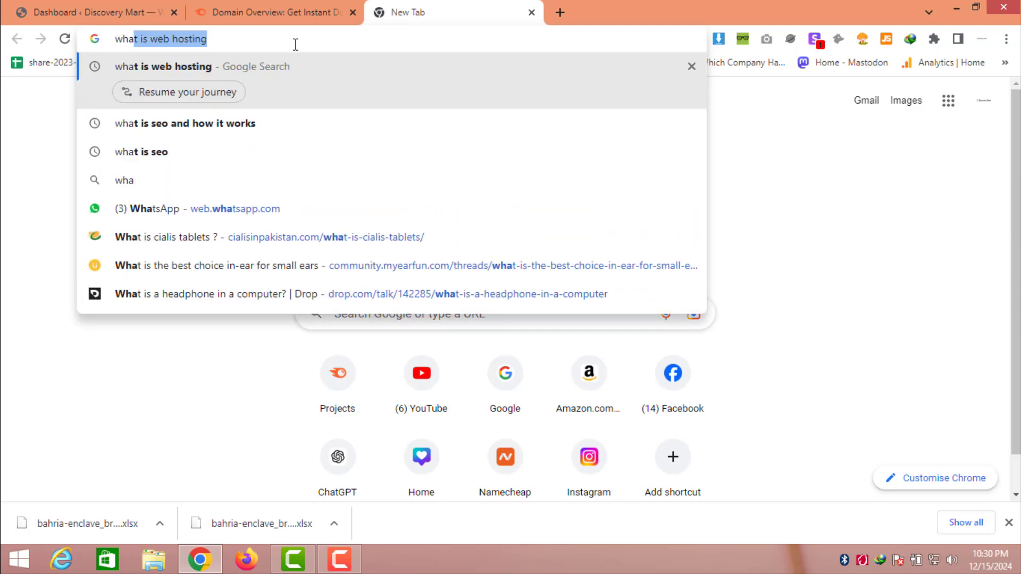
text(t is)
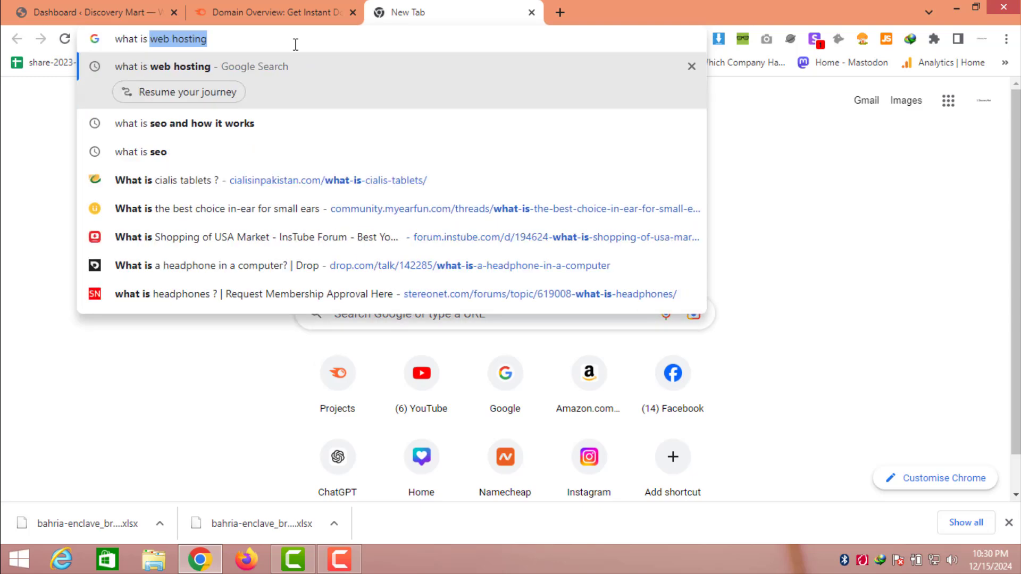
text( ke)
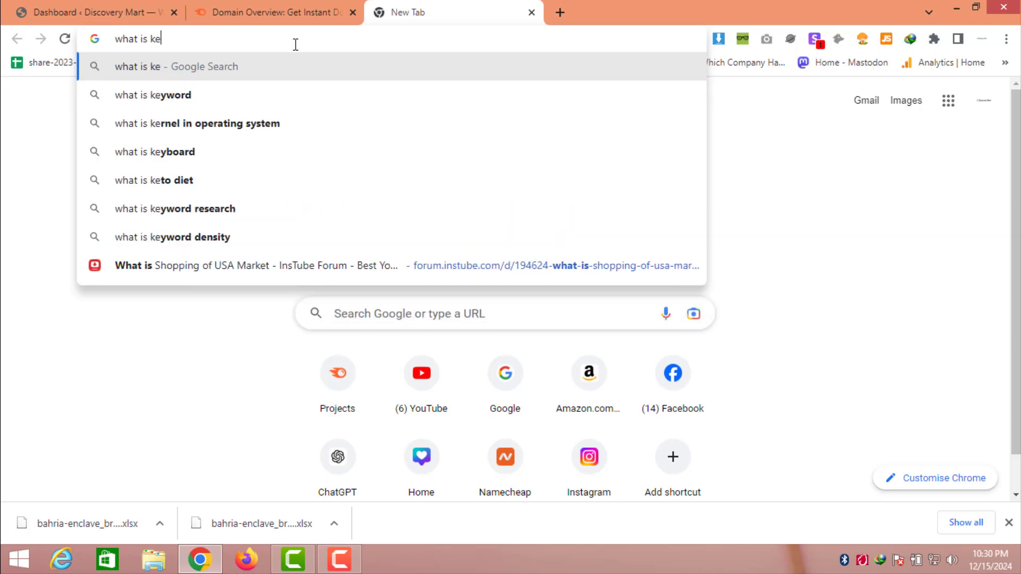
text(yword\)
key(Return)
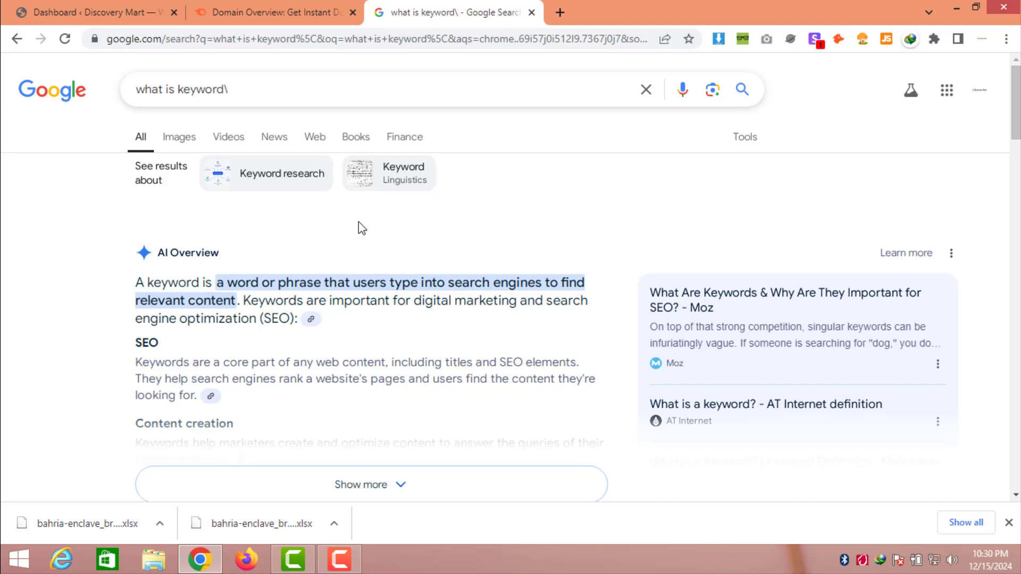
Look through the organic results for the keyword query, highlighting the query text and the Semrush result title.
drag(251, 91, 119, 86)
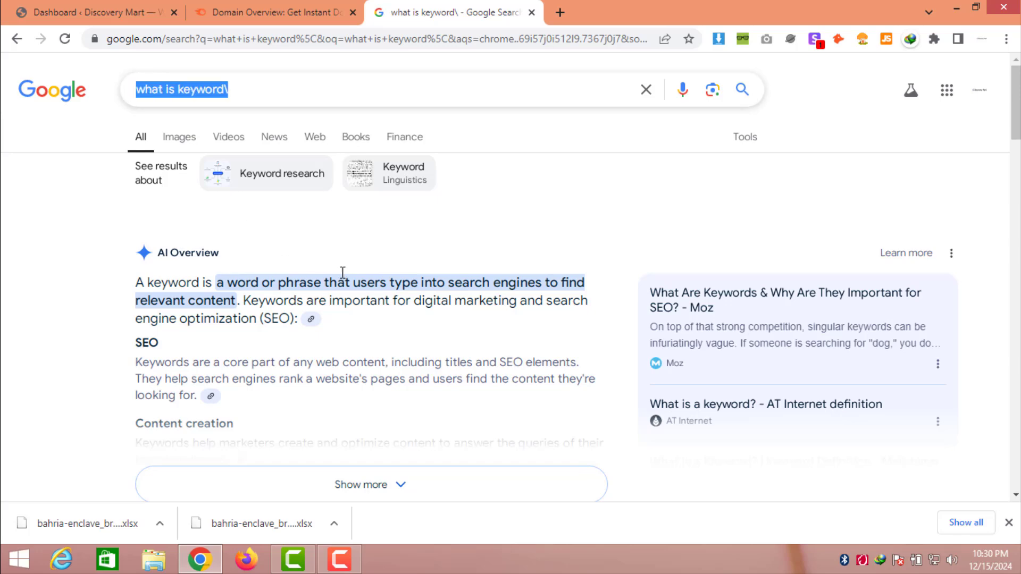
scroll(353, 368, down, 15)
scroll(356, 366, down, 3)
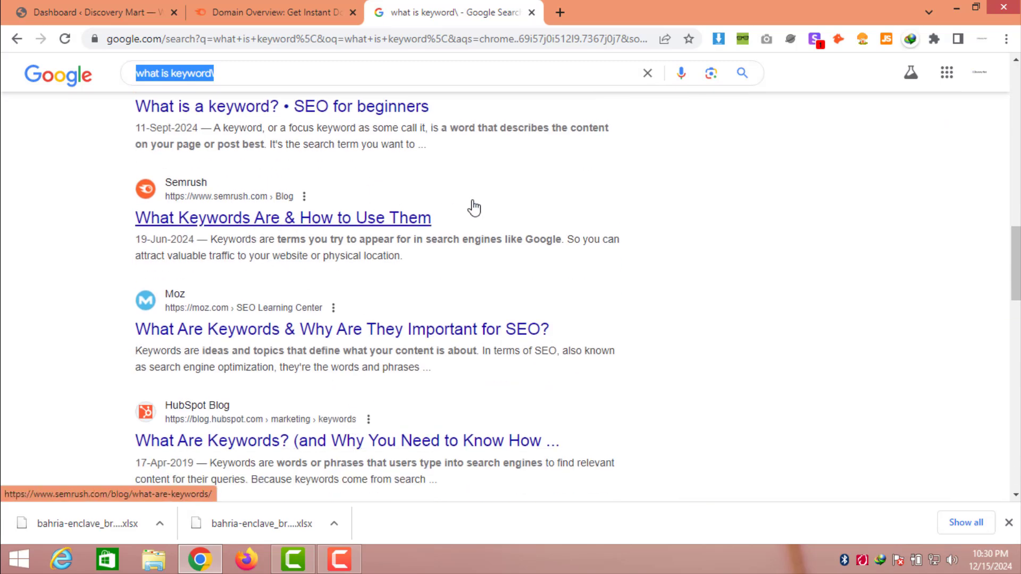
click(433, 216)
drag(433, 215, 130, 228)
click(90, 204)
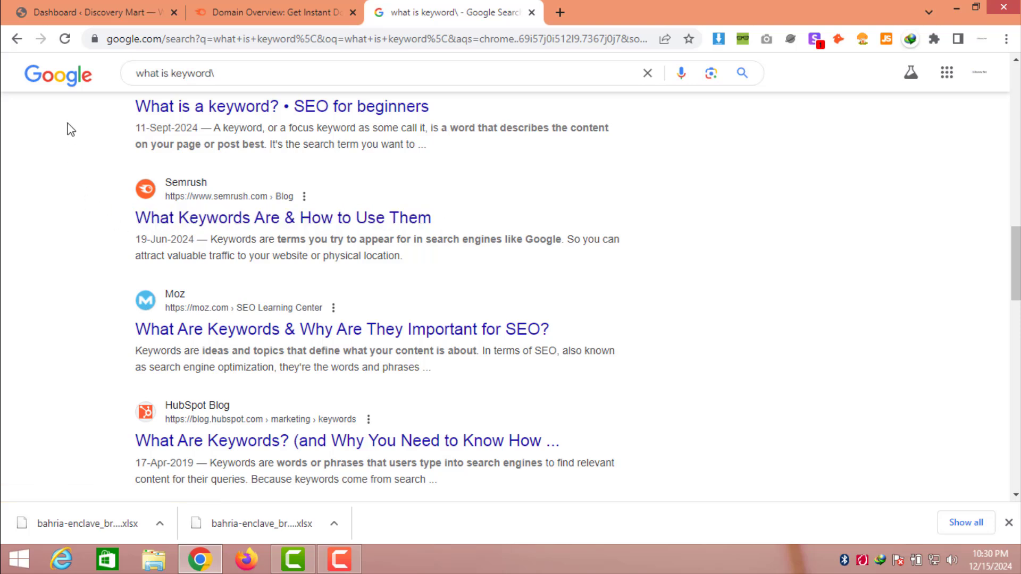
Return to the Google home page and reload it with the address trimmed to google.com.
click(59, 77)
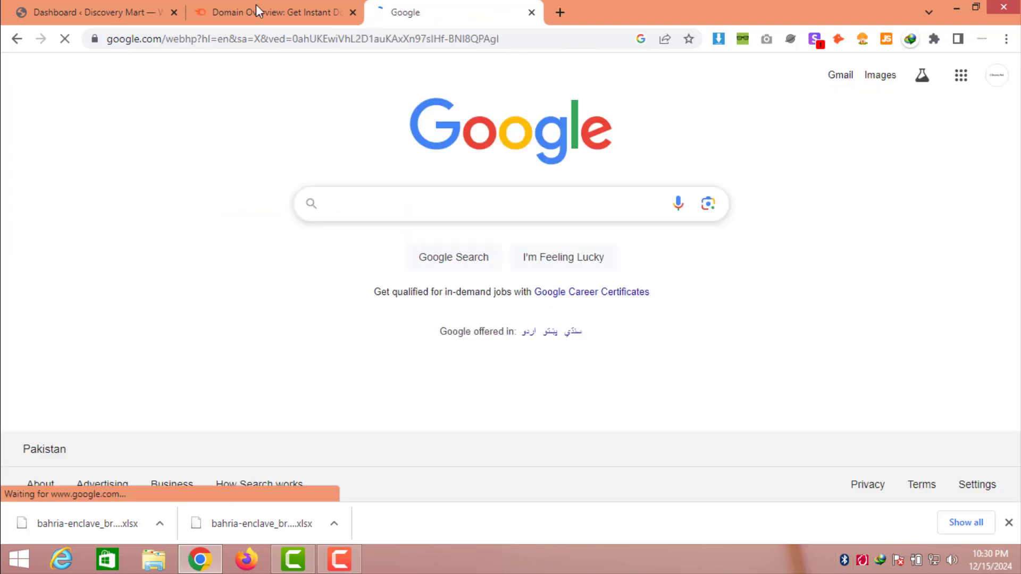
drag(166, 39, 638, 41)
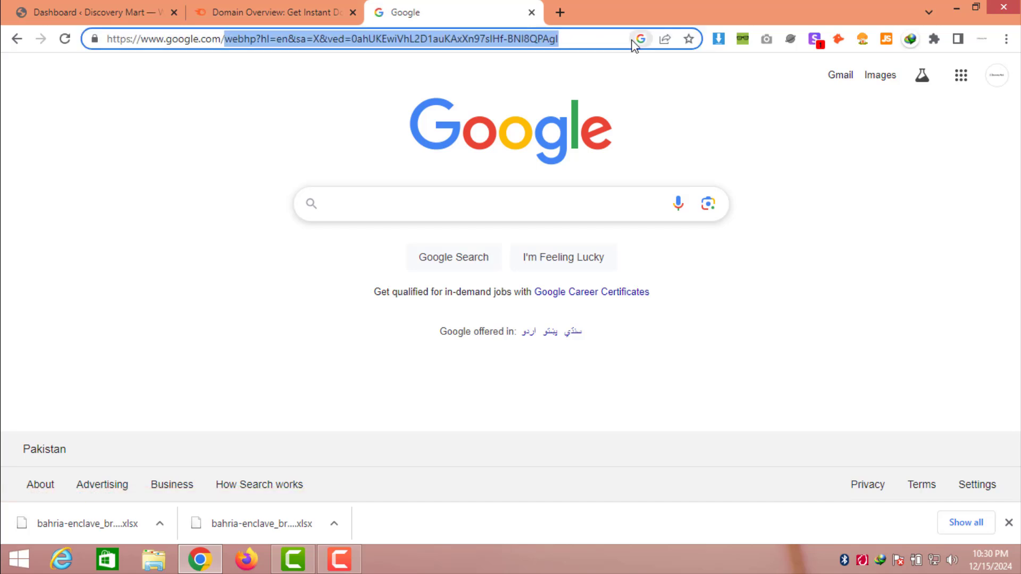
key(BackSpace)
key(Return)
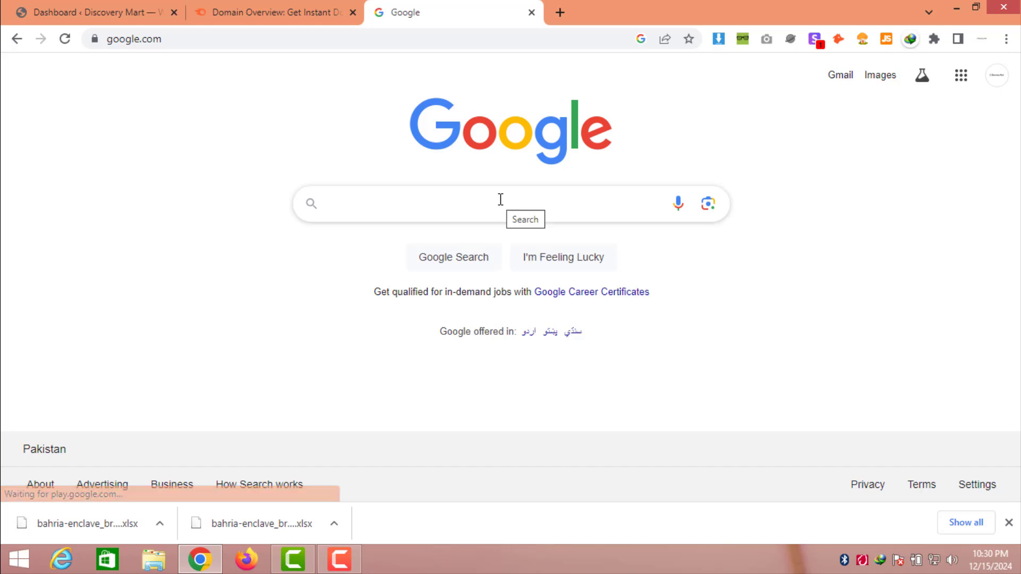
Search for "web hosting", reviewing the autocomplete suggestions before running the query.
text(we)
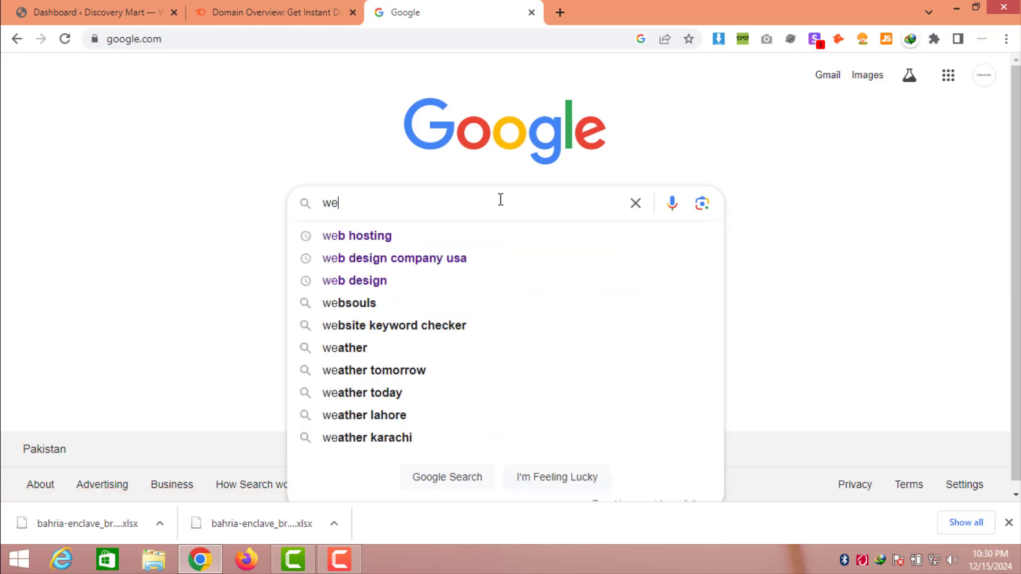
key(Down)
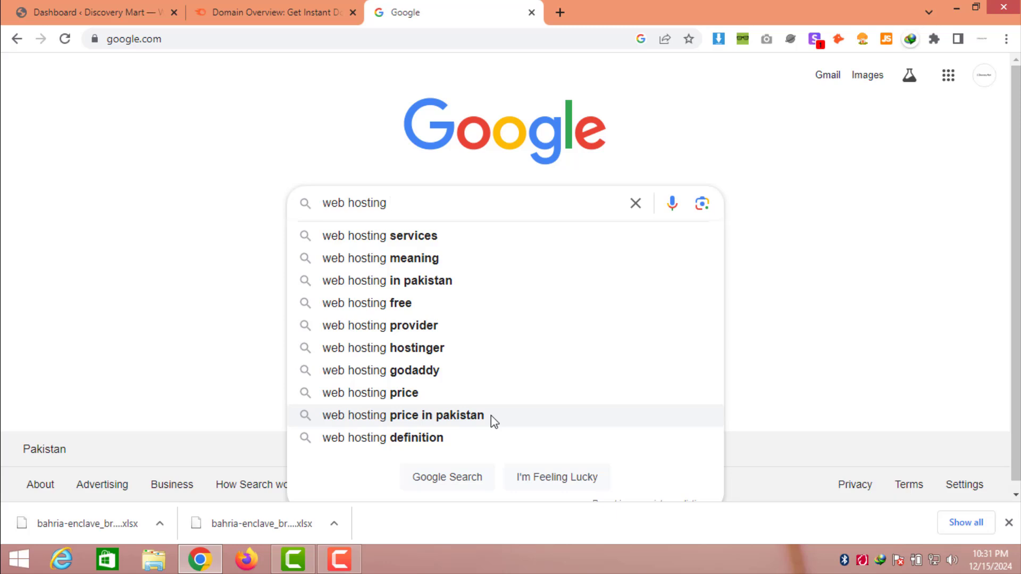
click(152, 250)
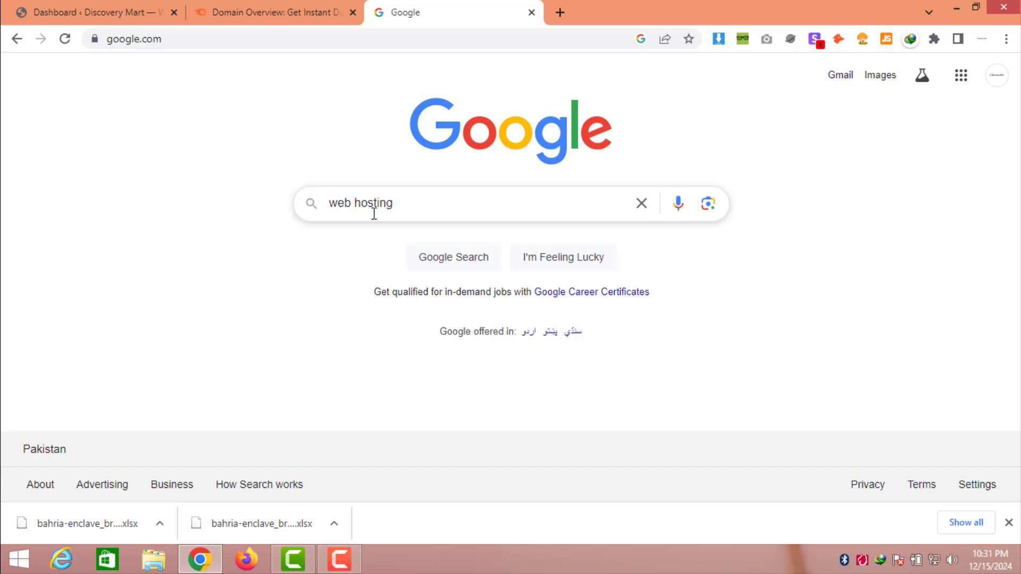
click(444, 208)
key(Return)
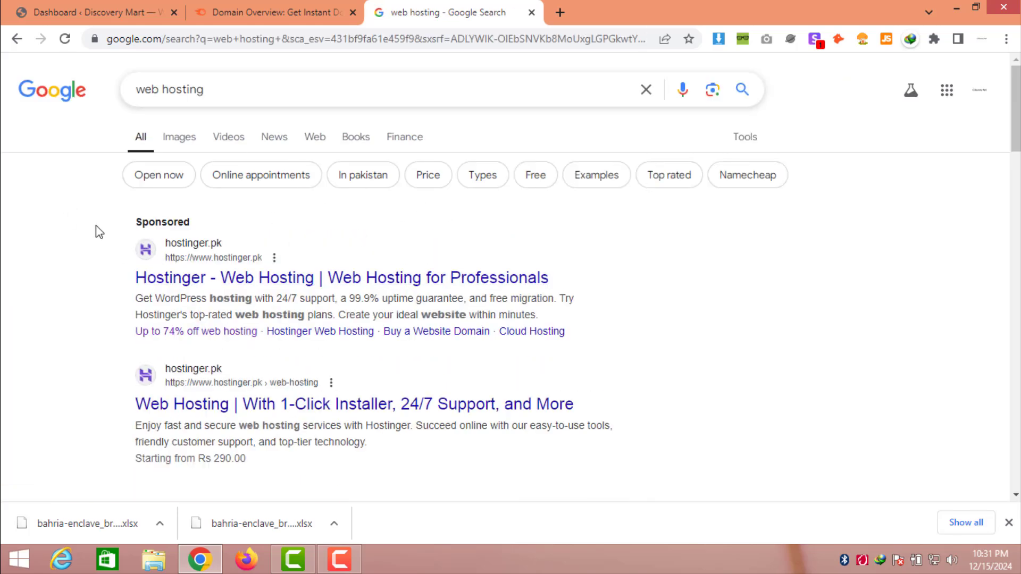
Examine the web hosting results from the sponsored Hostinger ads through the People also ask questions and organic listings to the page's end.
drag(100, 232, 594, 331)
click(703, 333)
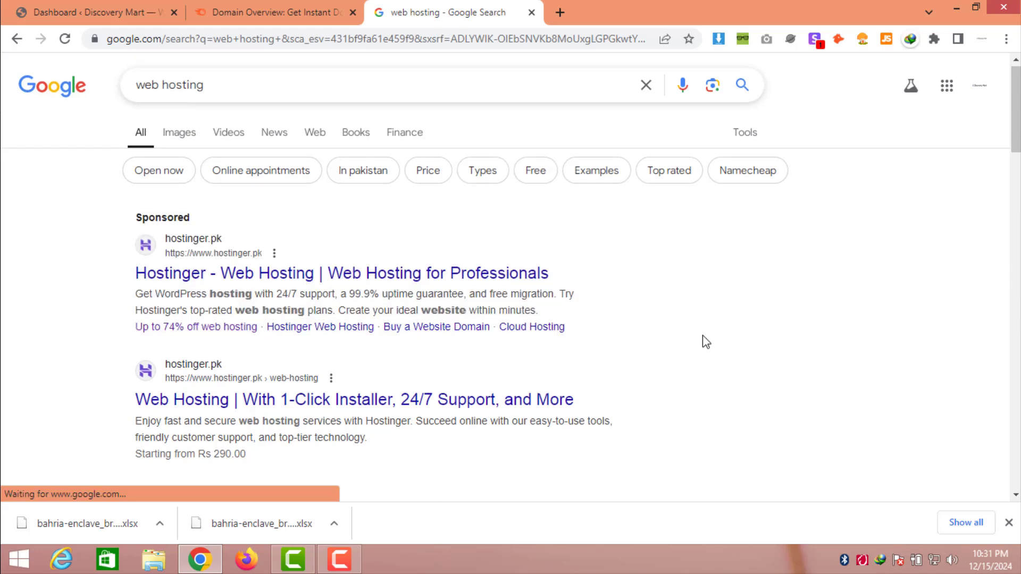
scroll(223, 322, down, 13)
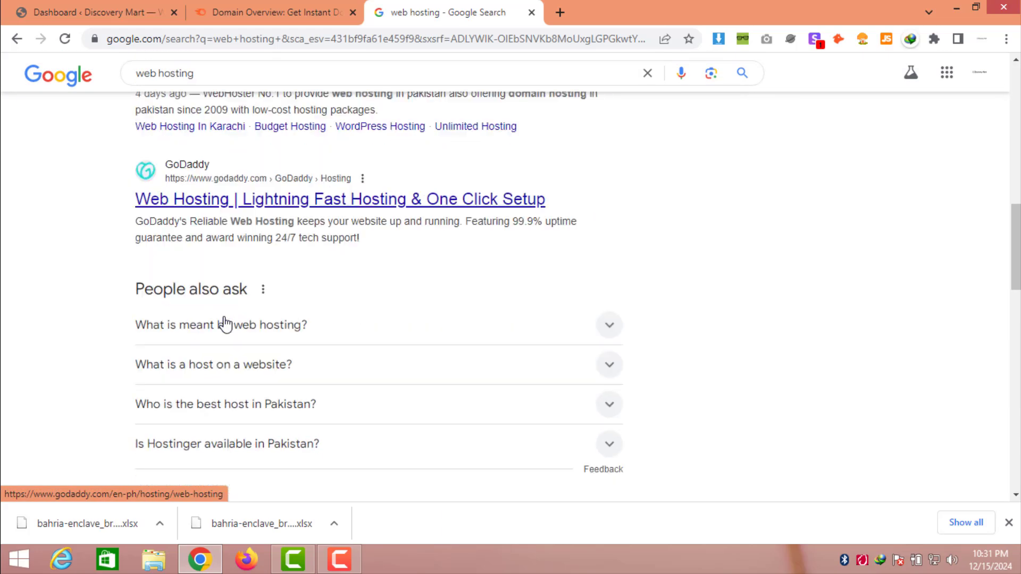
scroll(235, 319, up, 9)
scroll(251, 326, down, 9)
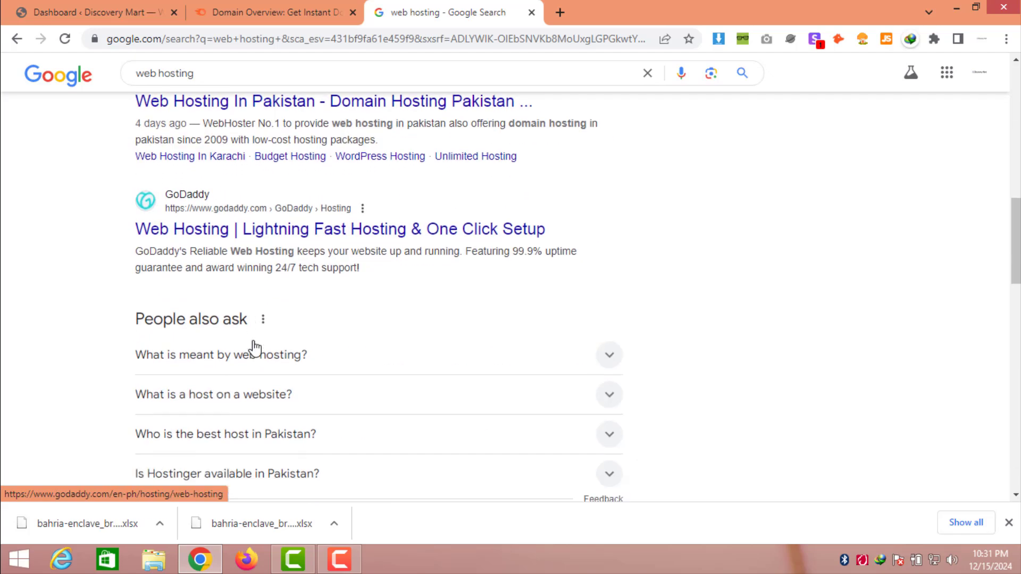
scroll(228, 287, down, 6)
scroll(276, 288, up, 6)
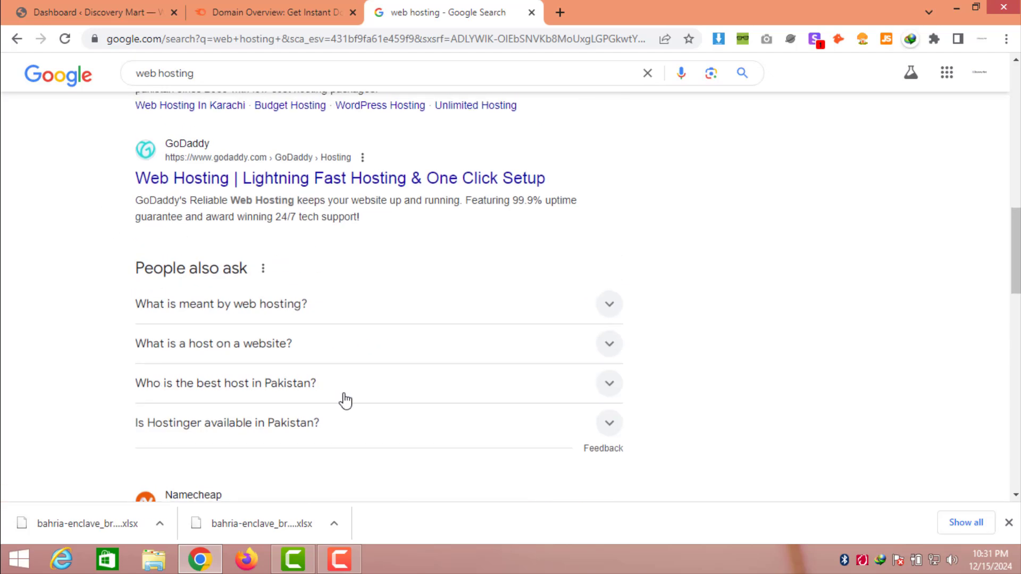
scroll(346, 400, down, 10)
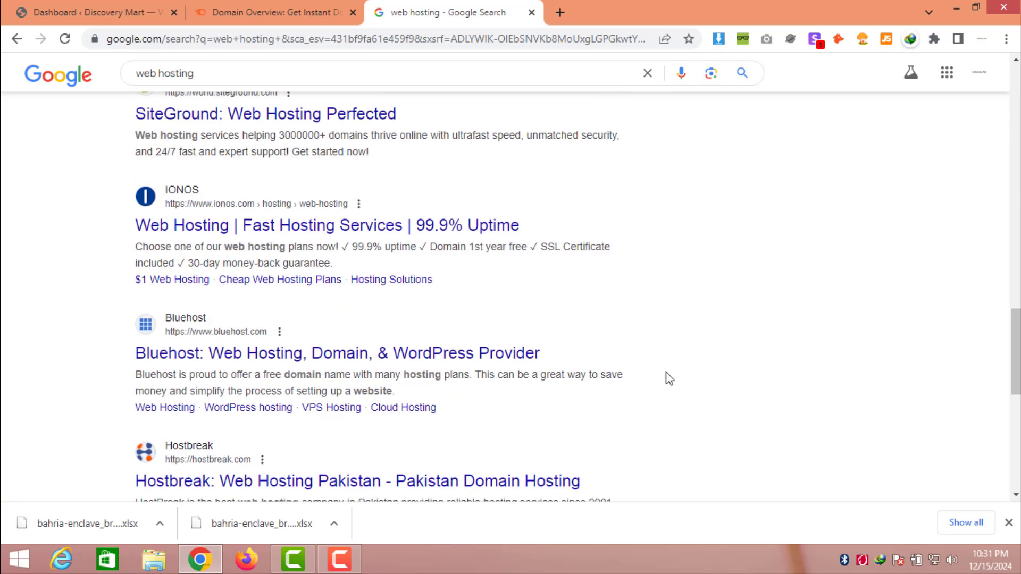
scroll(668, 378, down, 4)
scroll(914, 404, down, 5)
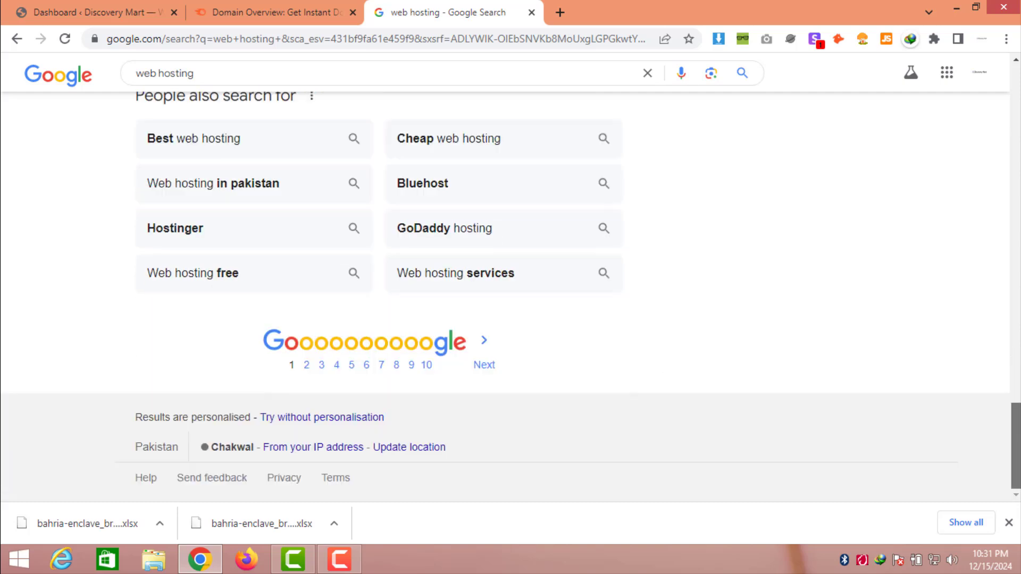
scroll(98, 260, up, 1)
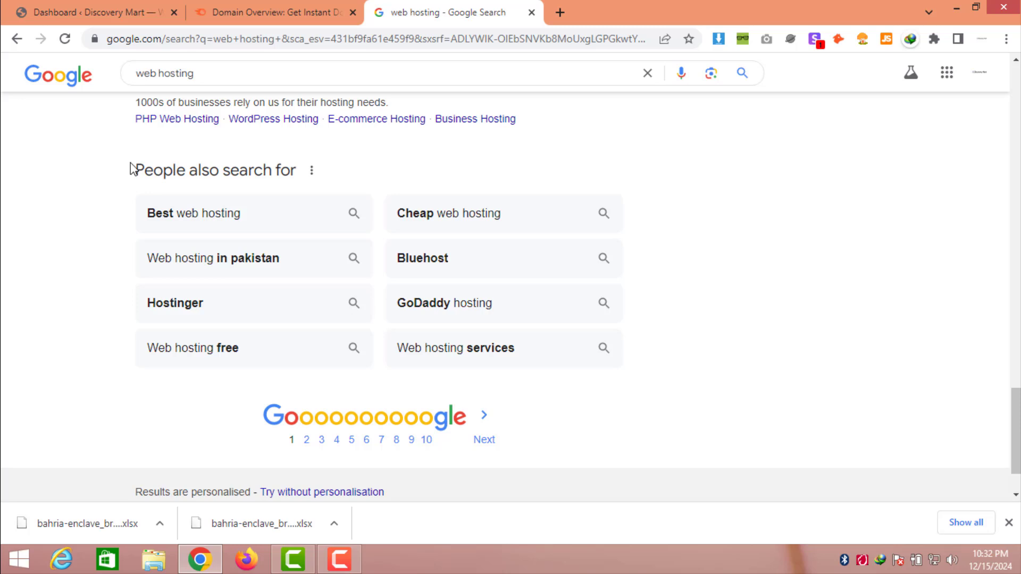
Examine the People also search for heading and its related web hosting queries, returning to the start of the results.
drag(133, 169, 296, 180)
click(69, 282)
drag(68, 215, 646, 380)
click(695, 393)
drag(1014, 467, 1016, 161)
scroll(852, 296, up, 3)
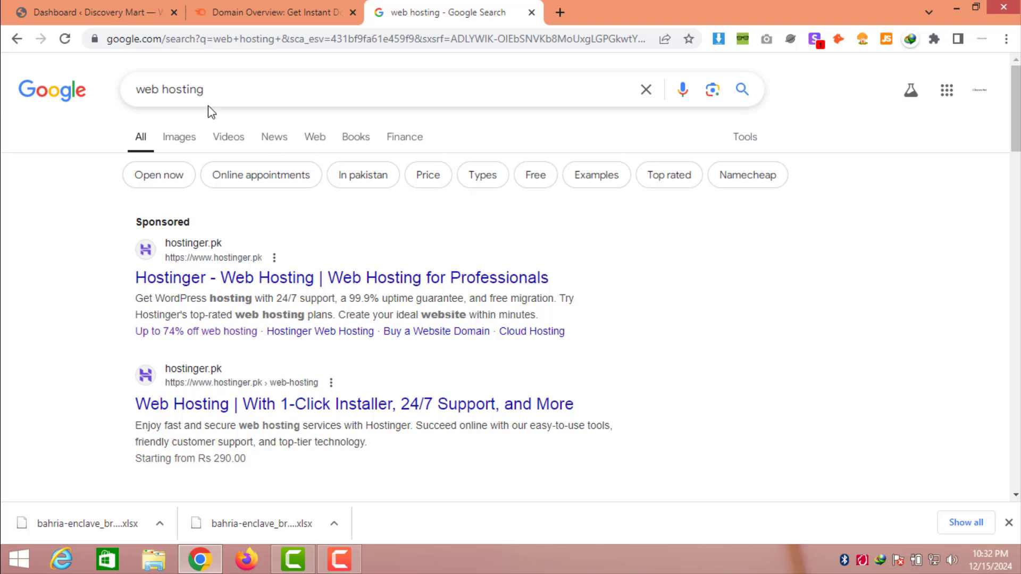
Reload the plain google.com home page and search for "keyword research tool".
click(45, 99)
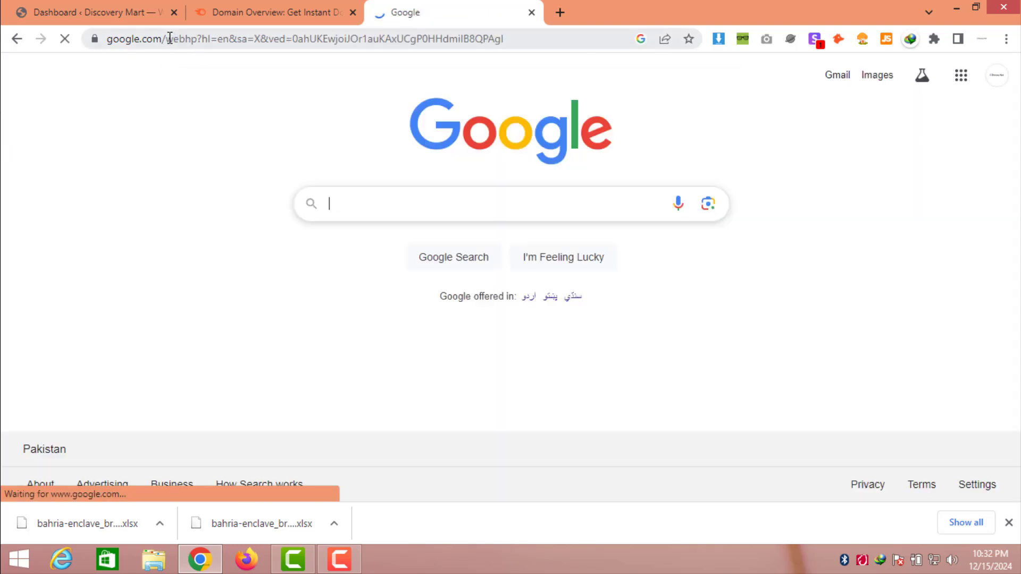
drag(169, 38, 813, 21)
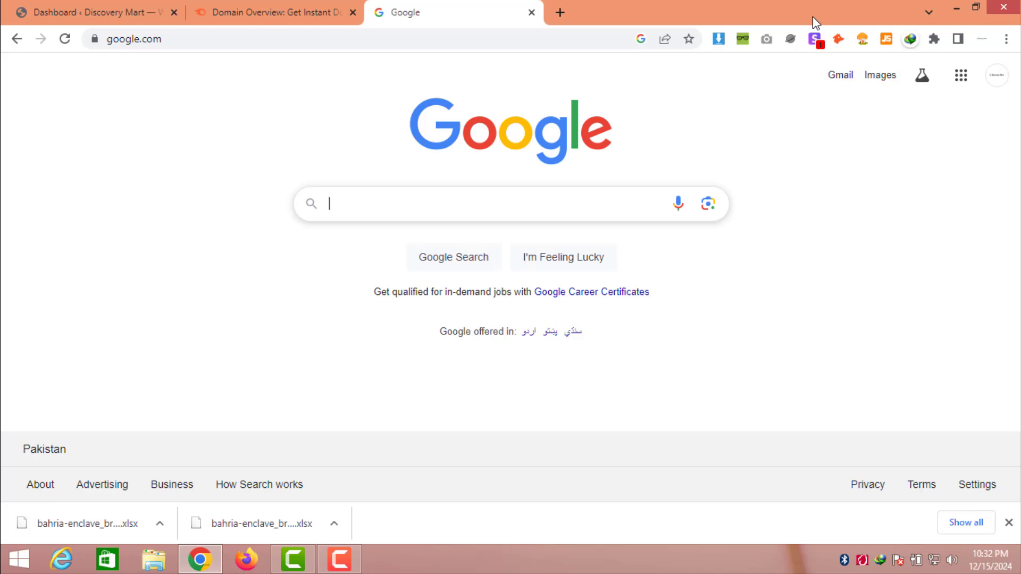
text(key)
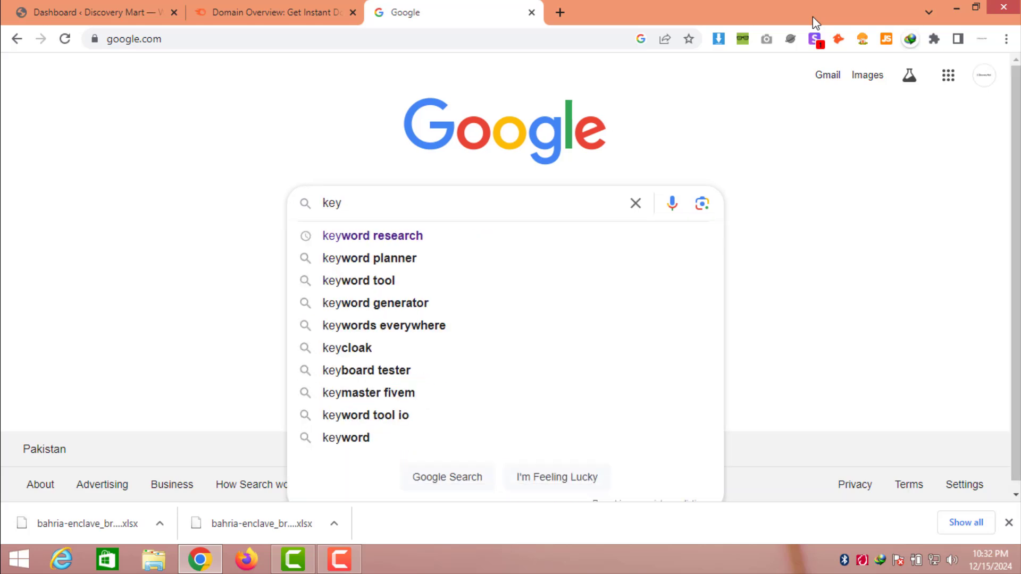
key(Down)
text(t)
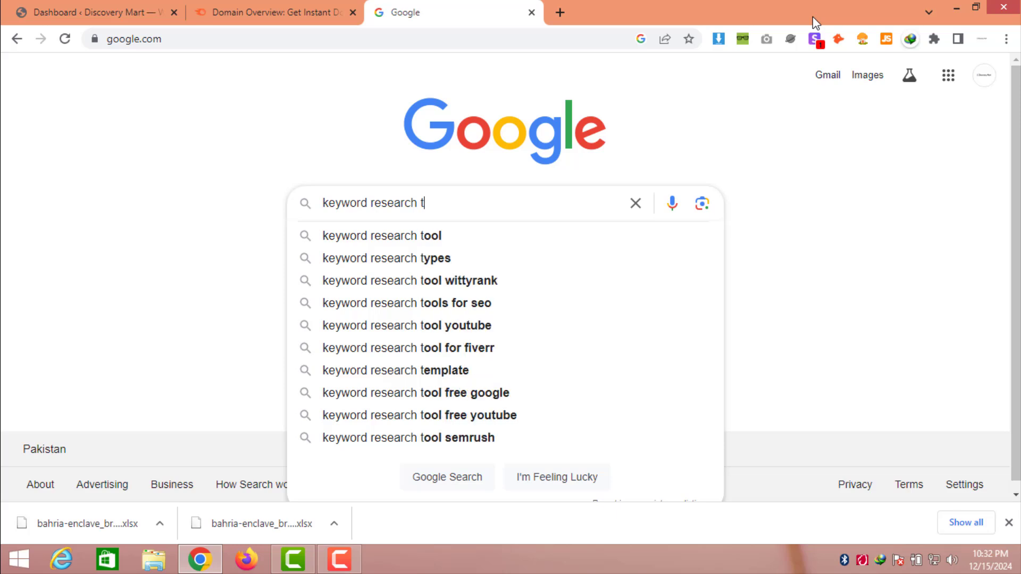
text(ool)
key(Return)
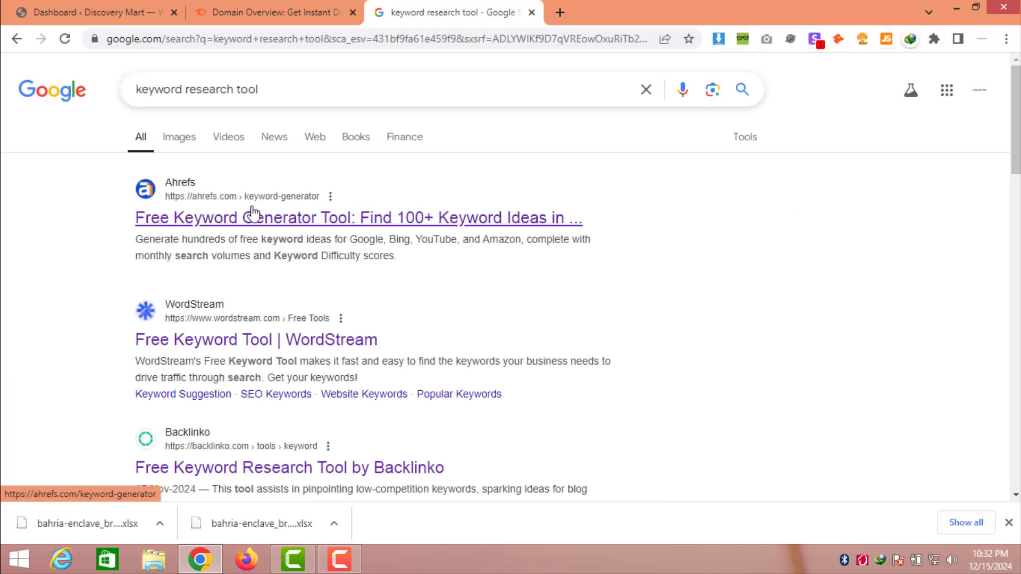
Open the Ahrefs result "The 10 Best Free Keyword Research Tools in 2024" in a new tab.
scroll(408, 347, down, 5)
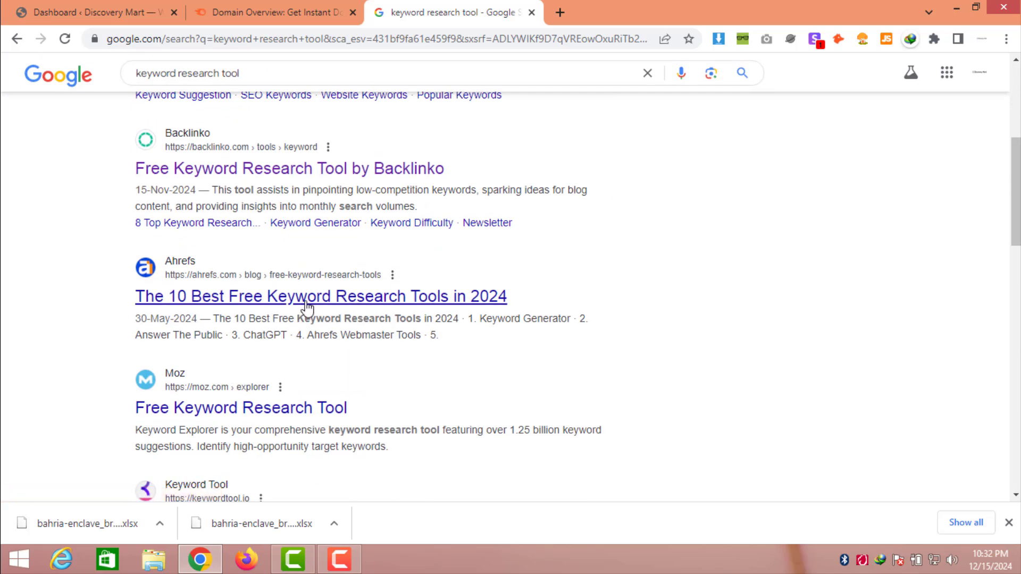
right_click(326, 306)
click(340, 310)
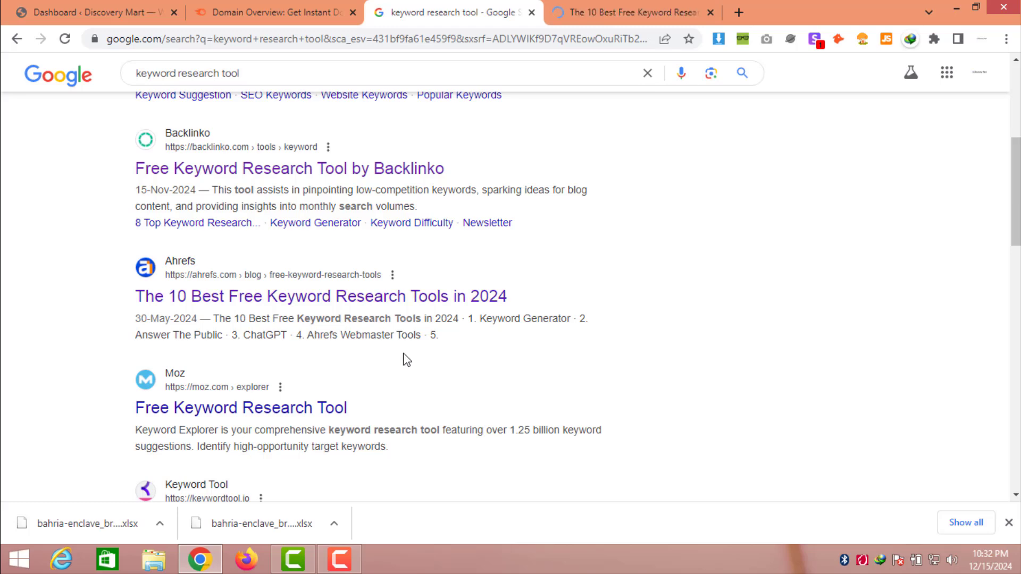
Review the remaining keyword tool results, including Keyword Tool, Semrush Keyword Magic Tool, Ubersuggest and Wordtracker.
scroll(404, 356, down, 5)
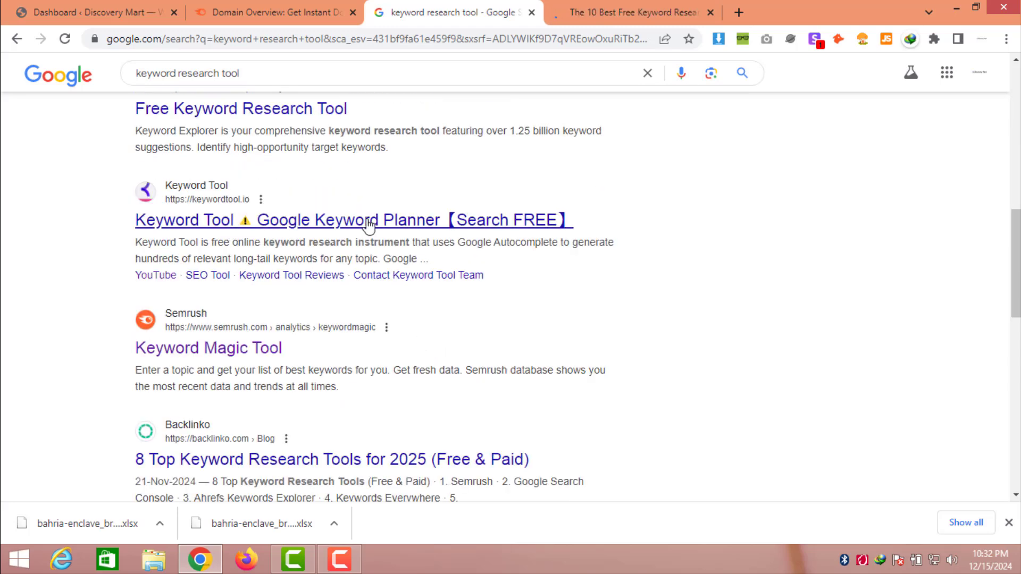
scroll(356, 324, down, 2)
scroll(349, 323, down, 1)
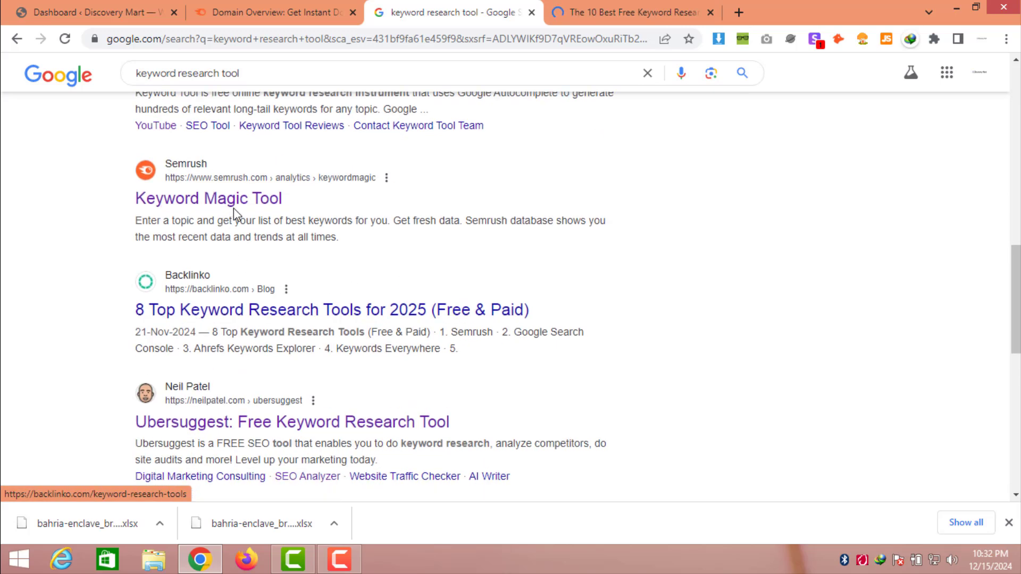
scroll(303, 356, down, 3)
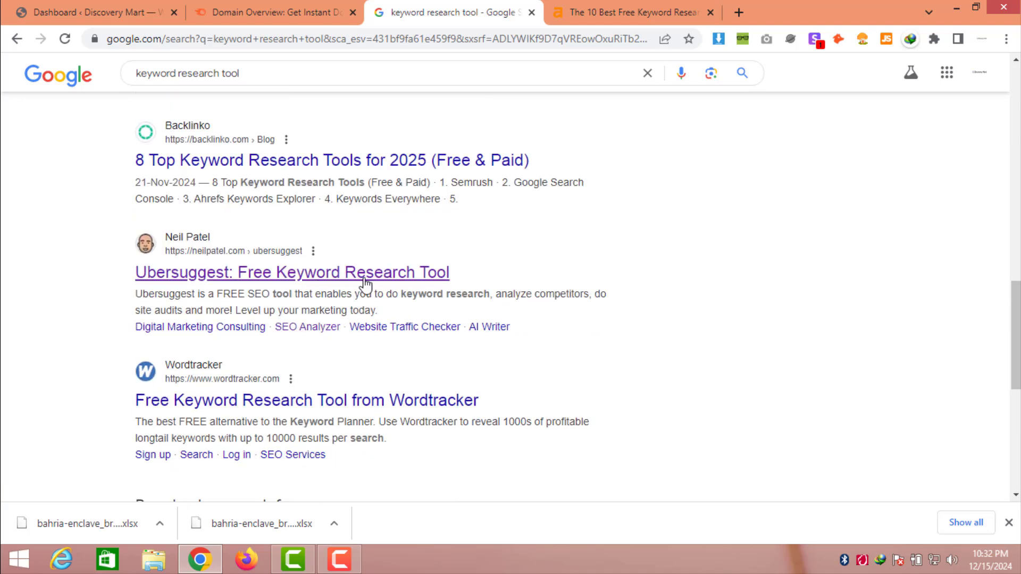
scroll(394, 303, down, 4)
Switch to the Ahrefs article and view its table of free keyword research tools and their uses.
click(654, 11)
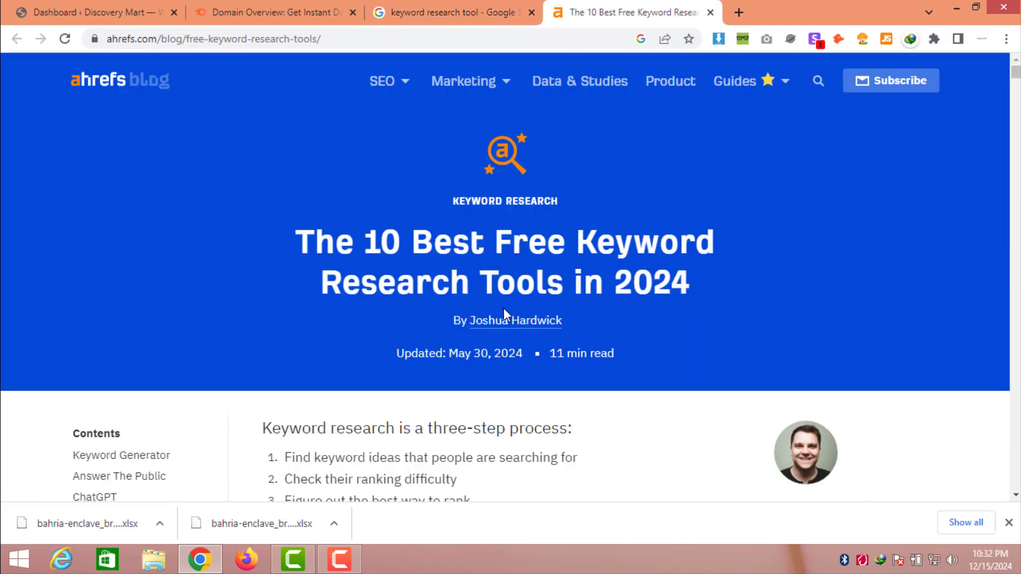
scroll(503, 308, down, 10)
scroll(508, 314, down, 4)
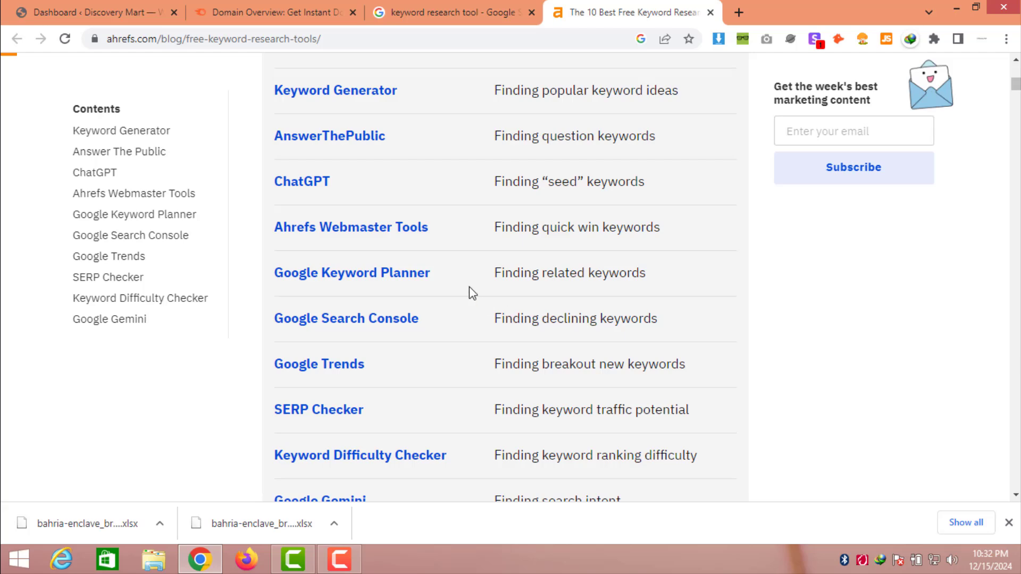
Review the rest of the Ahrefs free tools table and return to the Google results for "keyword research tool".
scroll(425, 479, down, 1)
scroll(444, 443, down, 1)
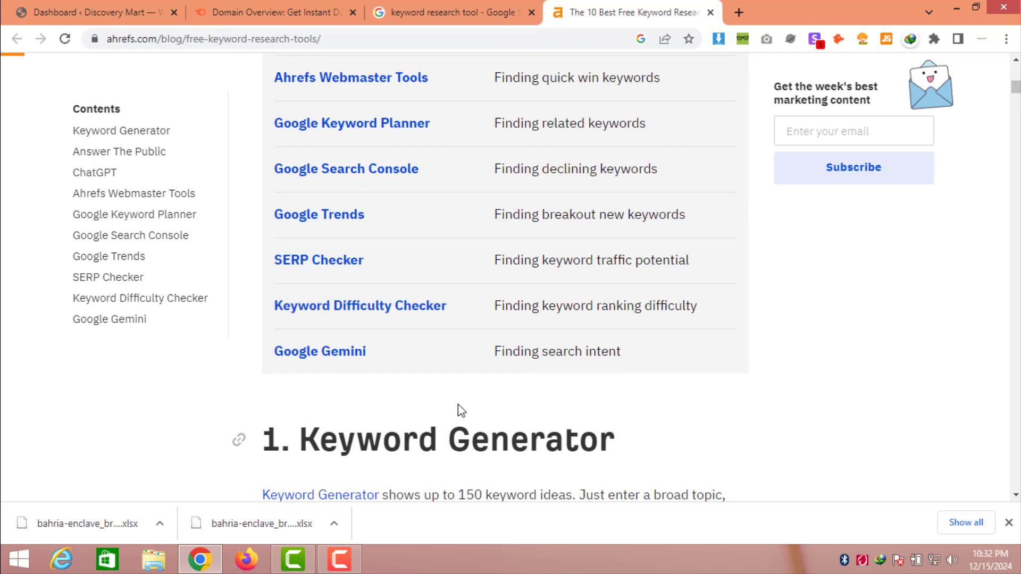
scroll(535, 404, up, 4)
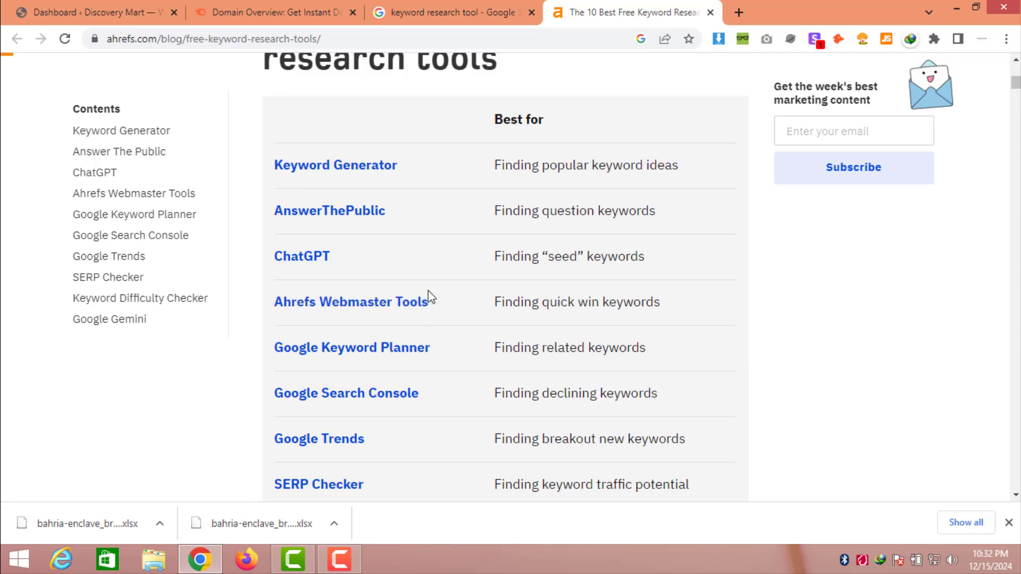
click(466, 12)
scroll(579, 225, up, 7)
scroll(579, 226, up, 7)
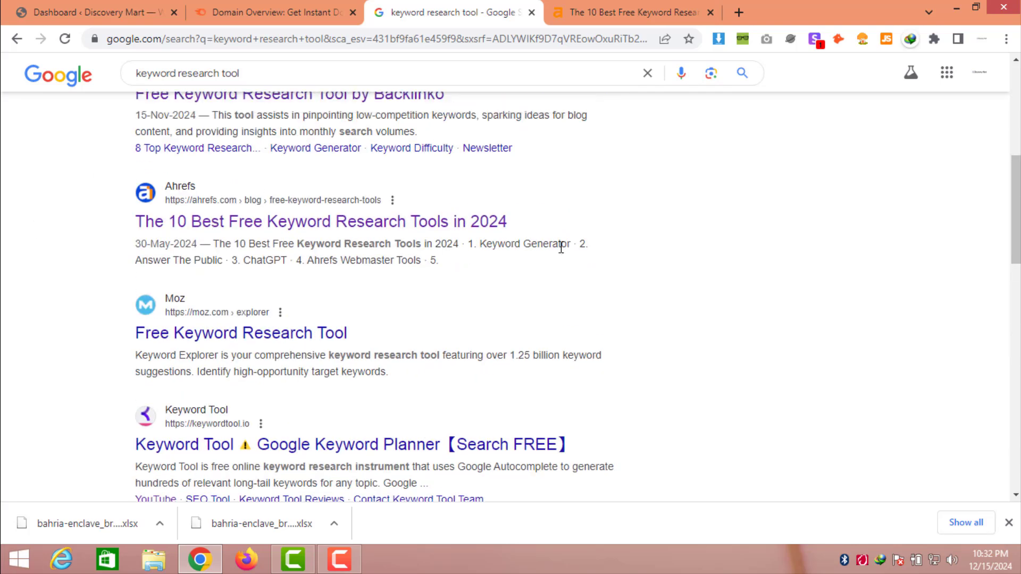
Open Semrush's Keyword Magic Tool and set its target country to Pakistan.
click(298, 12)
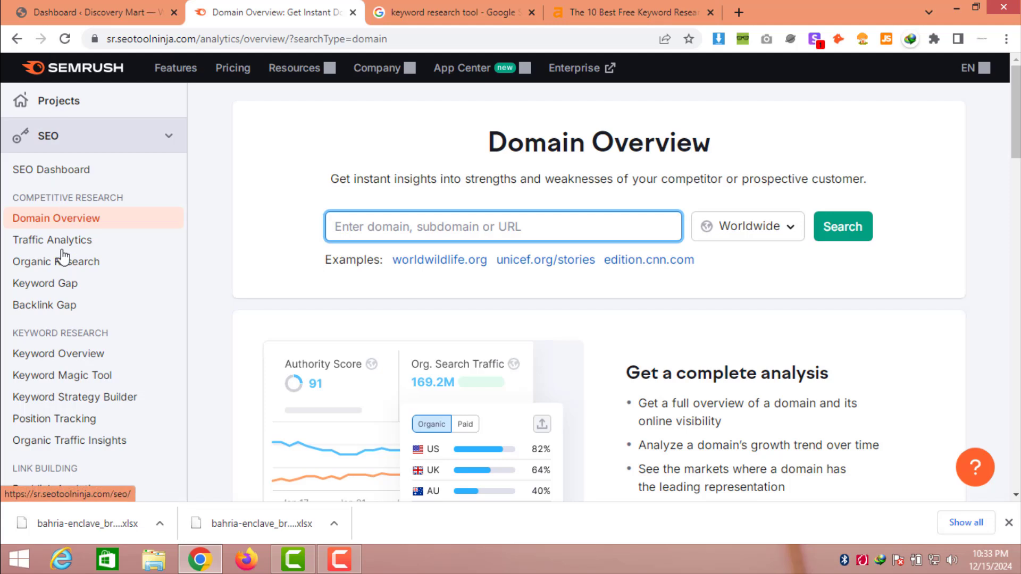
click(94, 382)
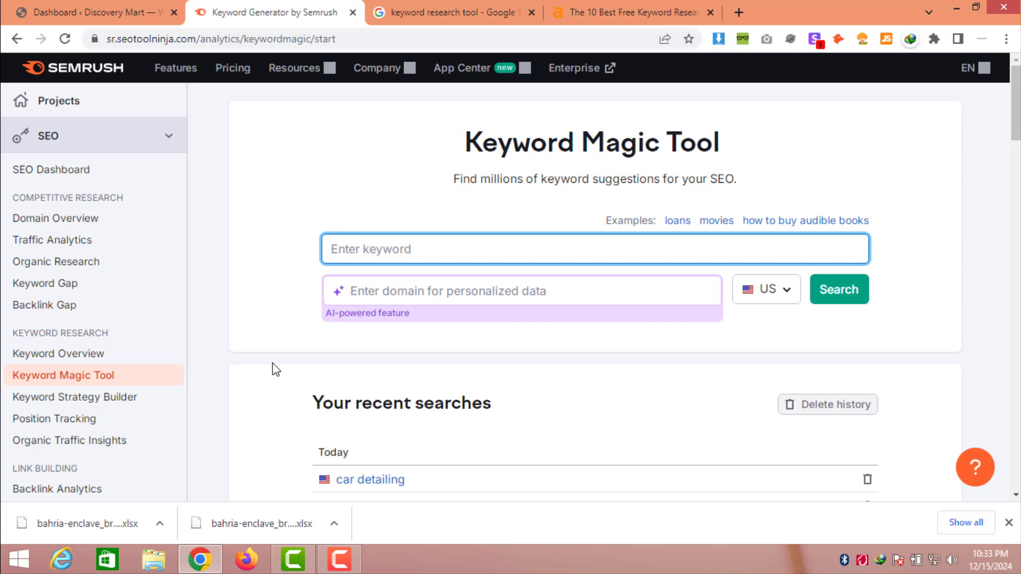
click(755, 299)
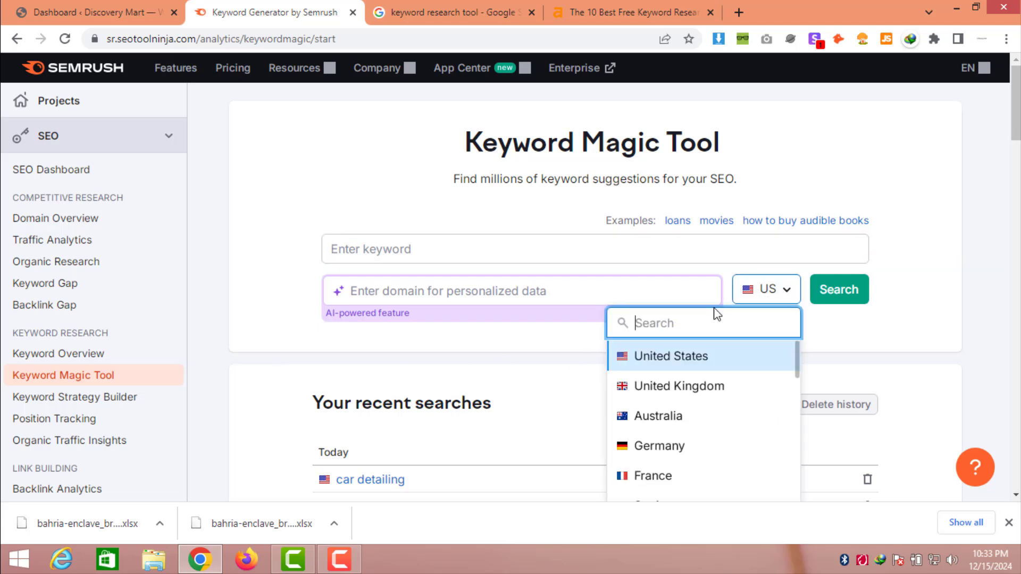
text(p)
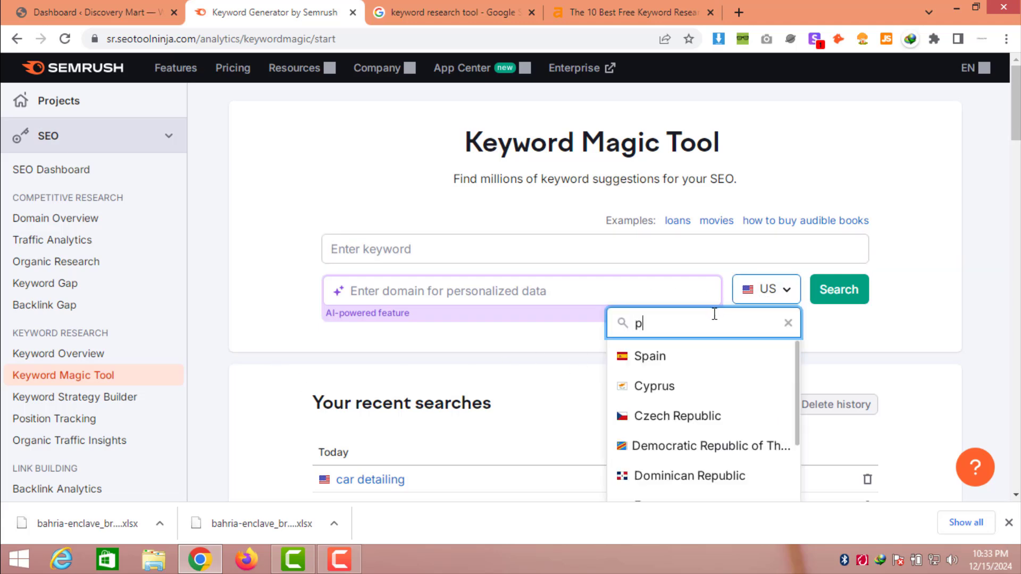
text(aj)
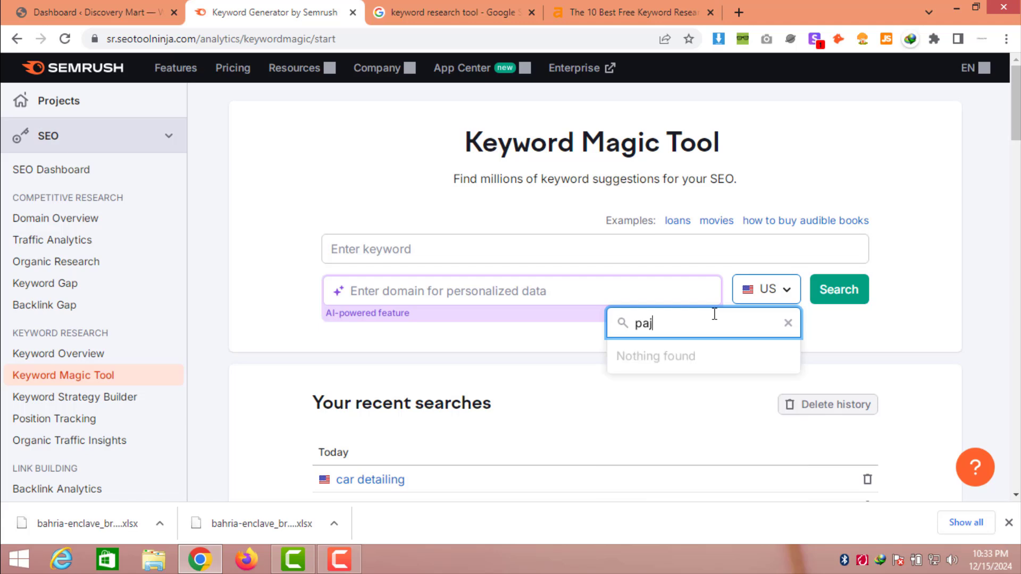
key(BackSpace)
text(k)
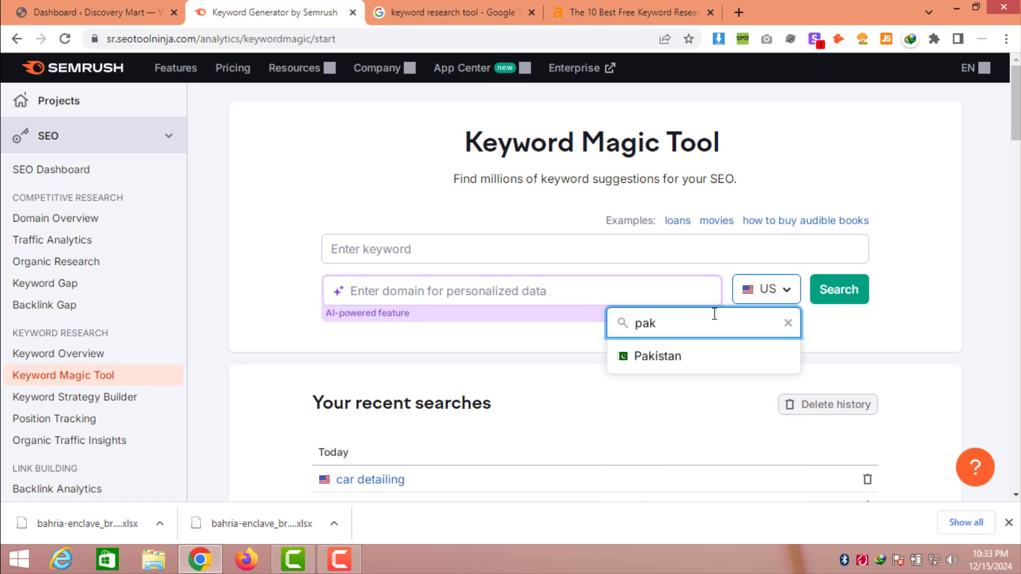
click(688, 353)
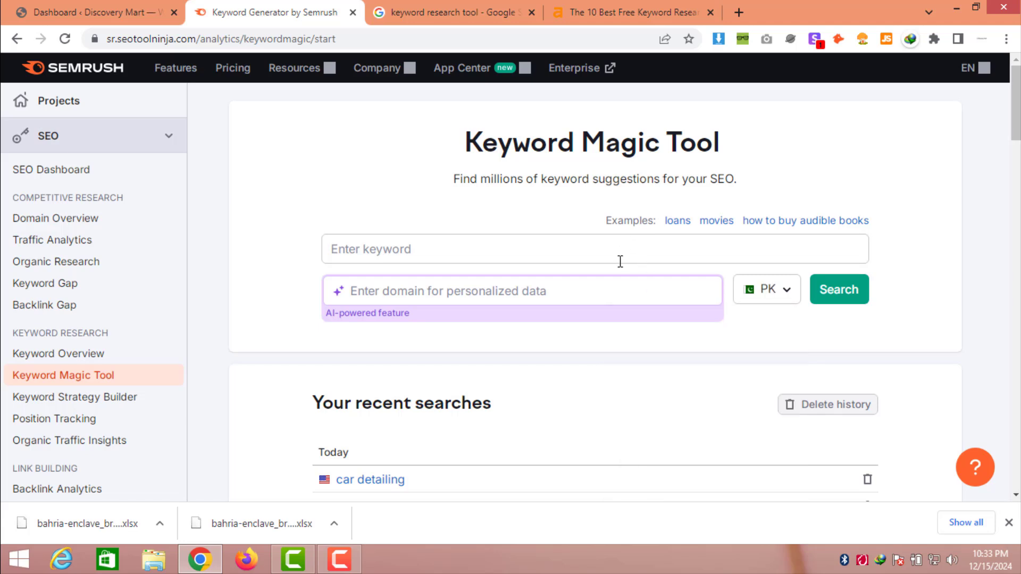
Run a keyword search for "seo services" and view the KD % difficulty ranges.
click(620, 259)
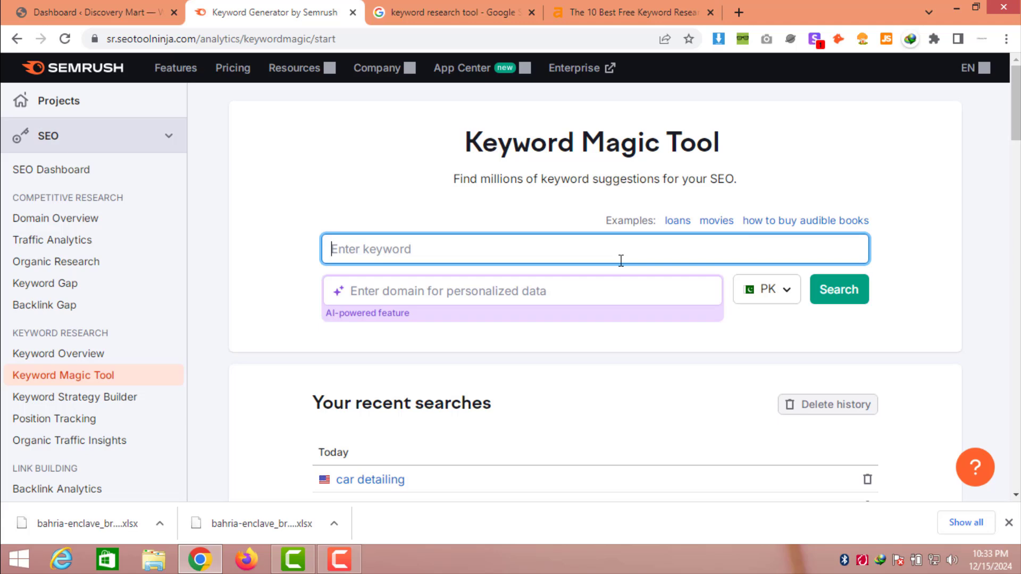
text(se)
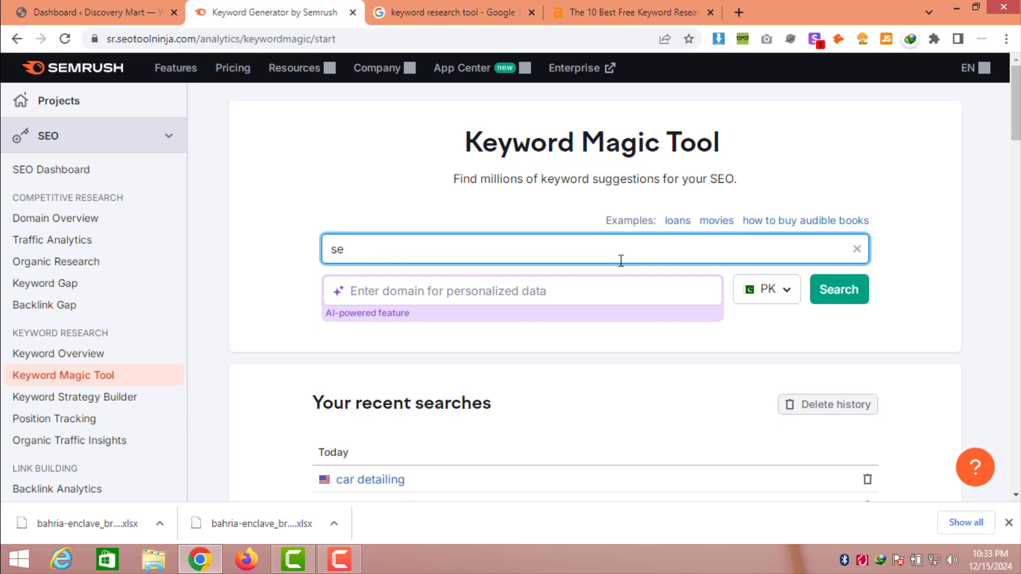
text(o services)
key(Return)
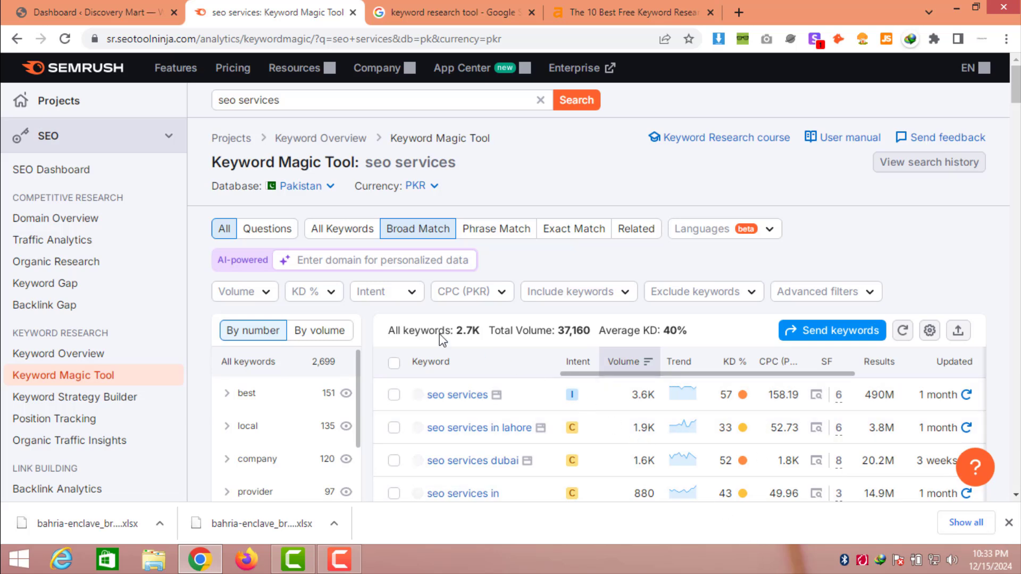
click(332, 296)
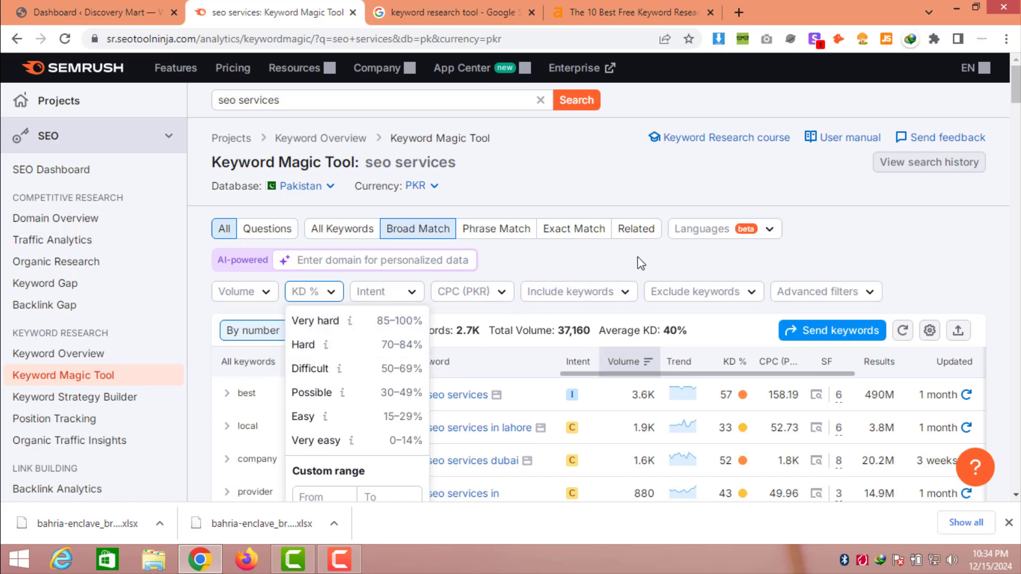
Shorten the keyword search to "seo" and check the difficulty and search volume of the "seo" keyword.
double_click(262, 101)
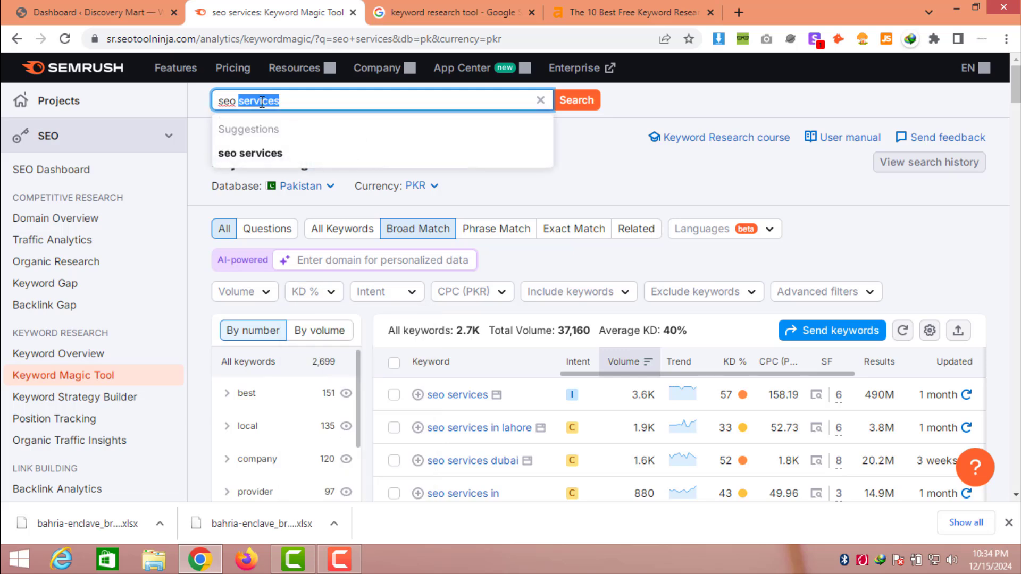
key(BackSpace)
key(BackSpace)
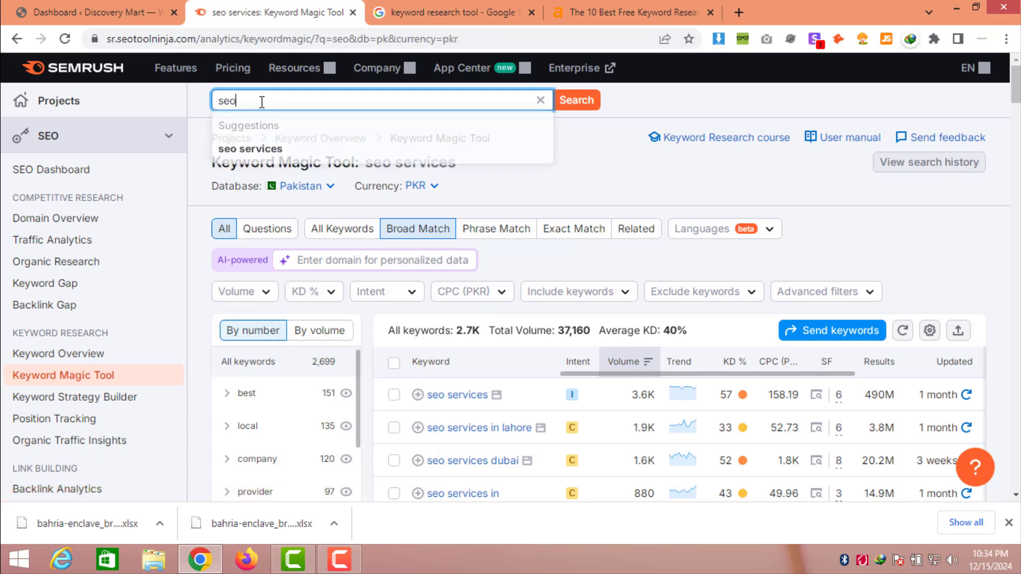
key(Return)
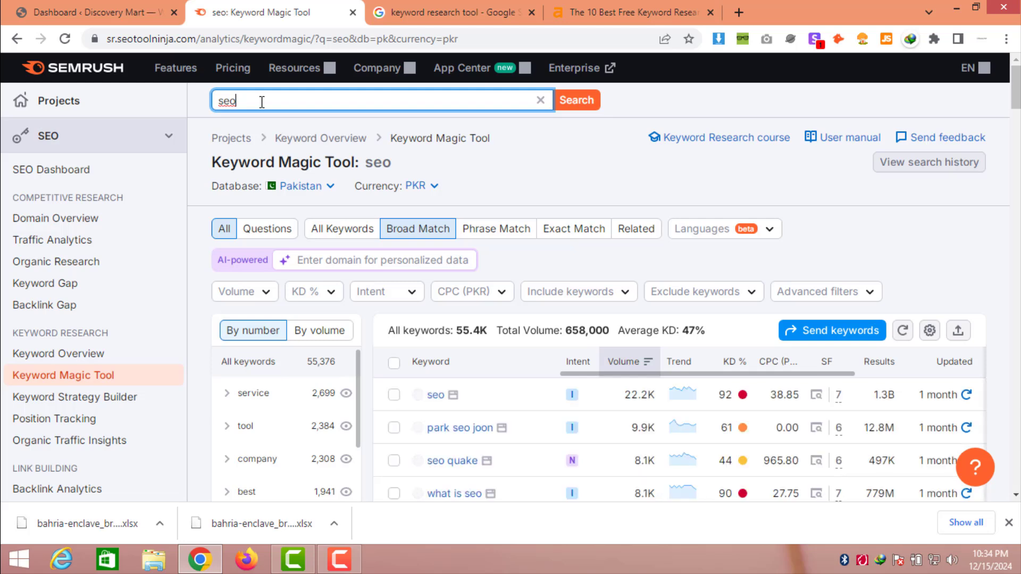
mouse_move(744, 400)
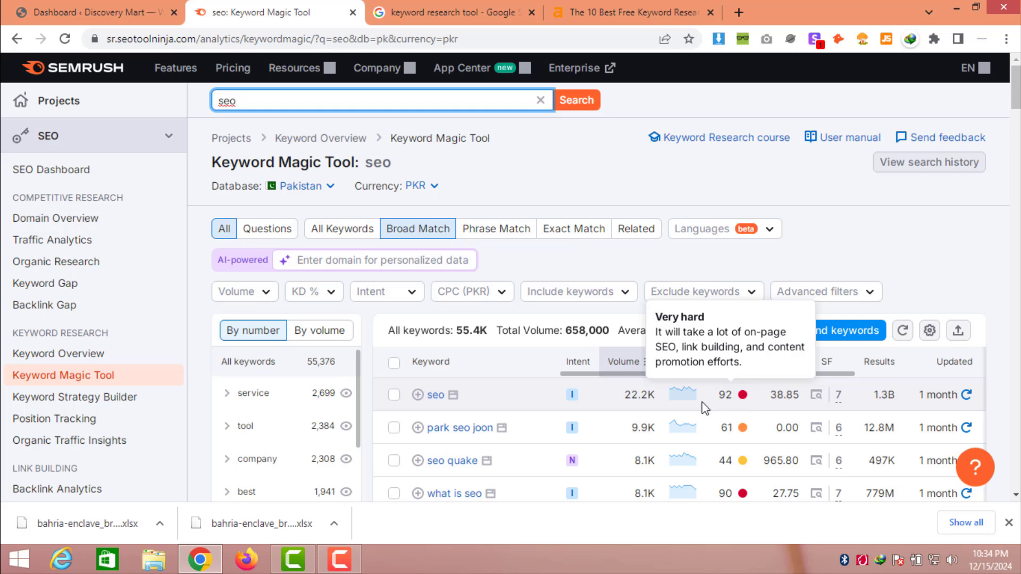
double_click(643, 397)
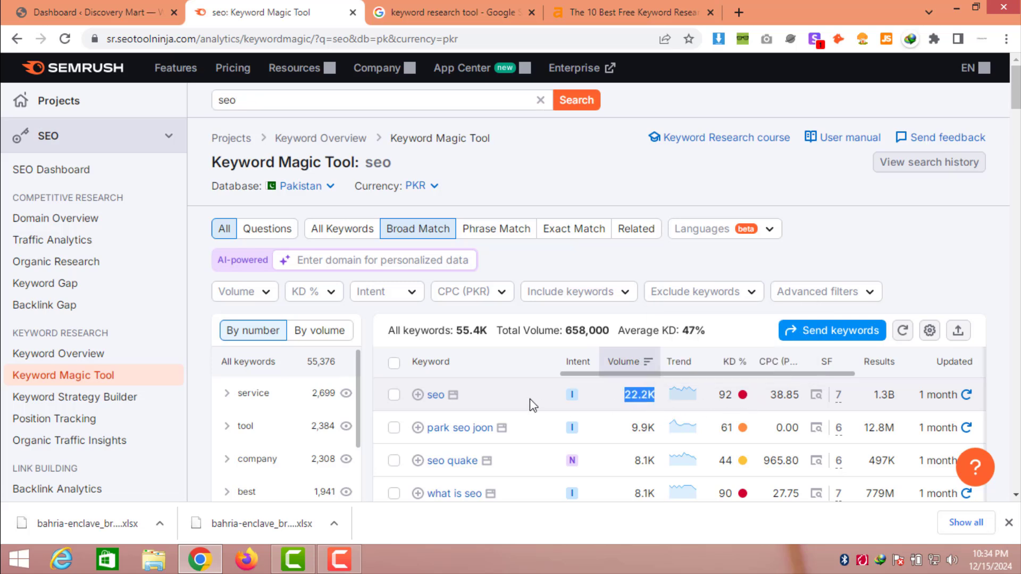
Extend the query back to "seo services" and run the keyword search again.
click(281, 101)
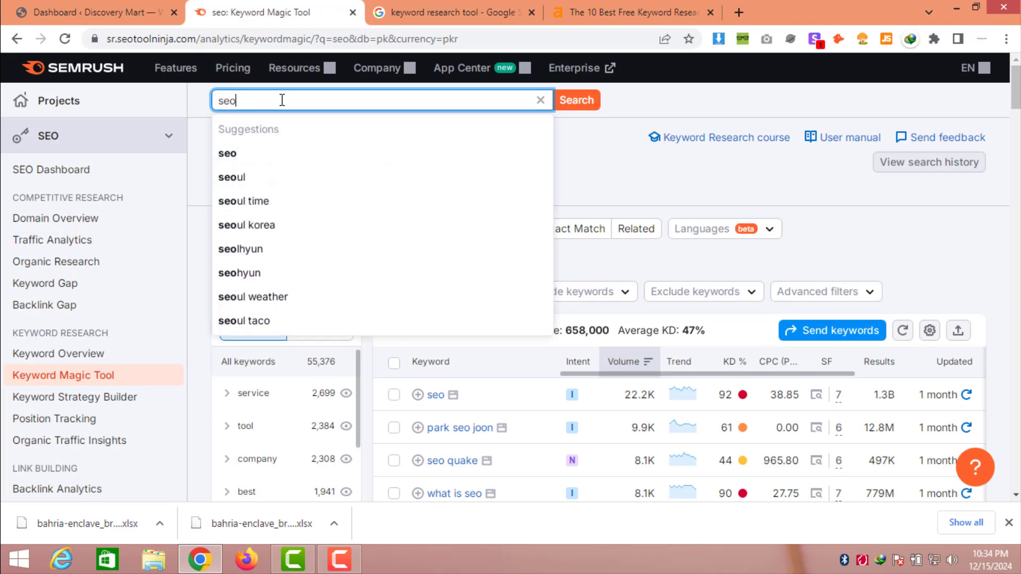
text(services)
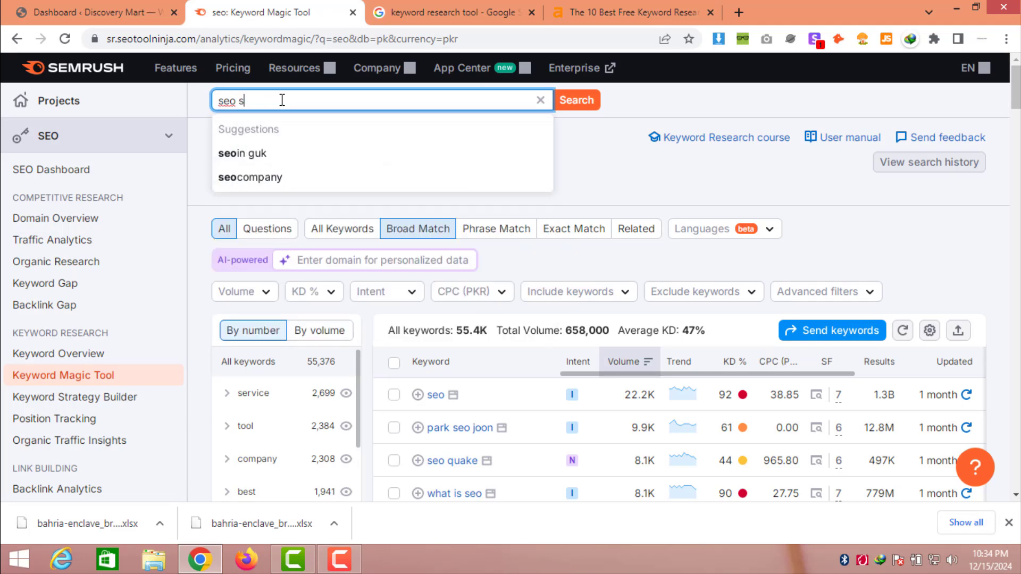
key(Down)
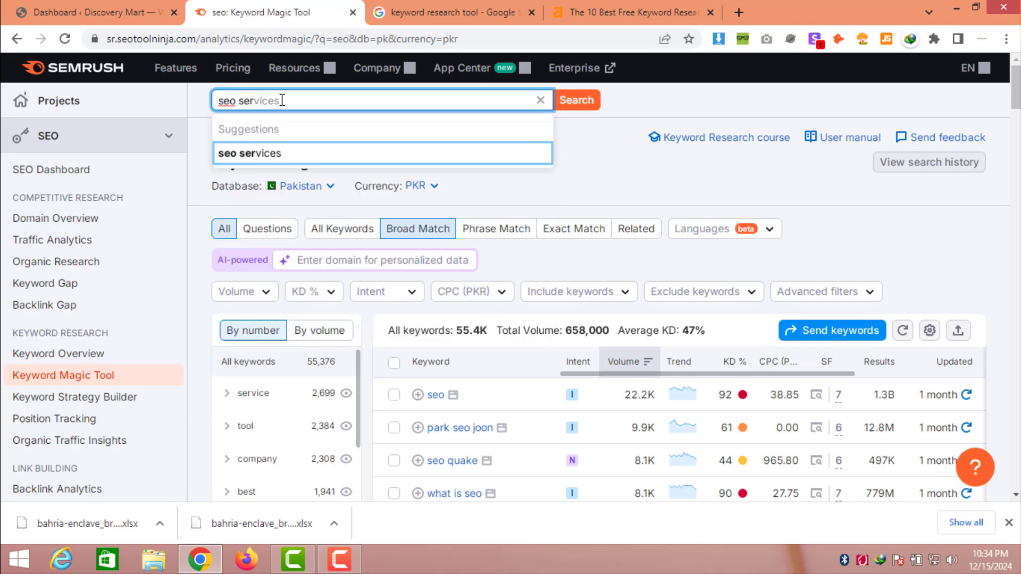
click(314, 160)
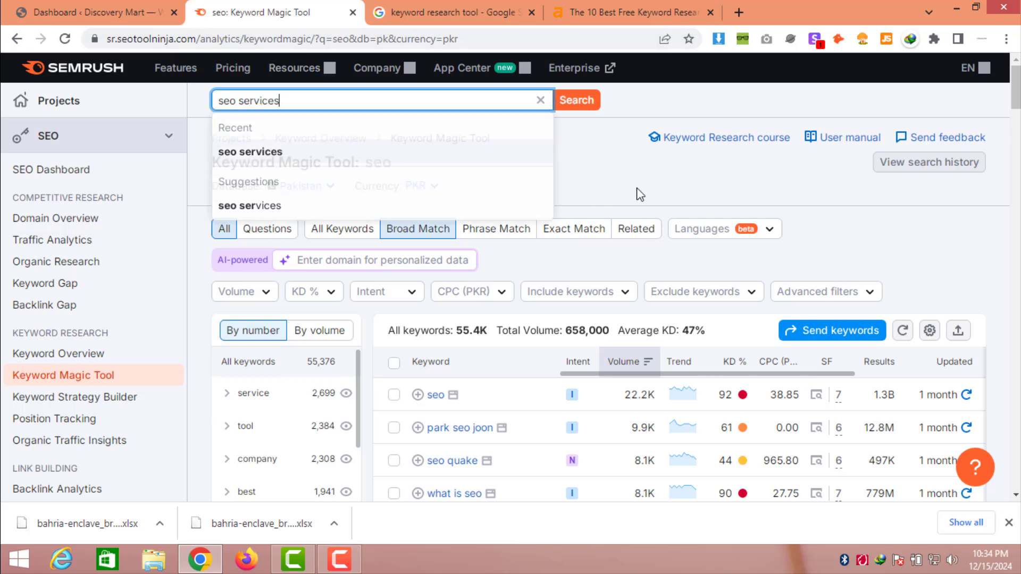
key(Return)
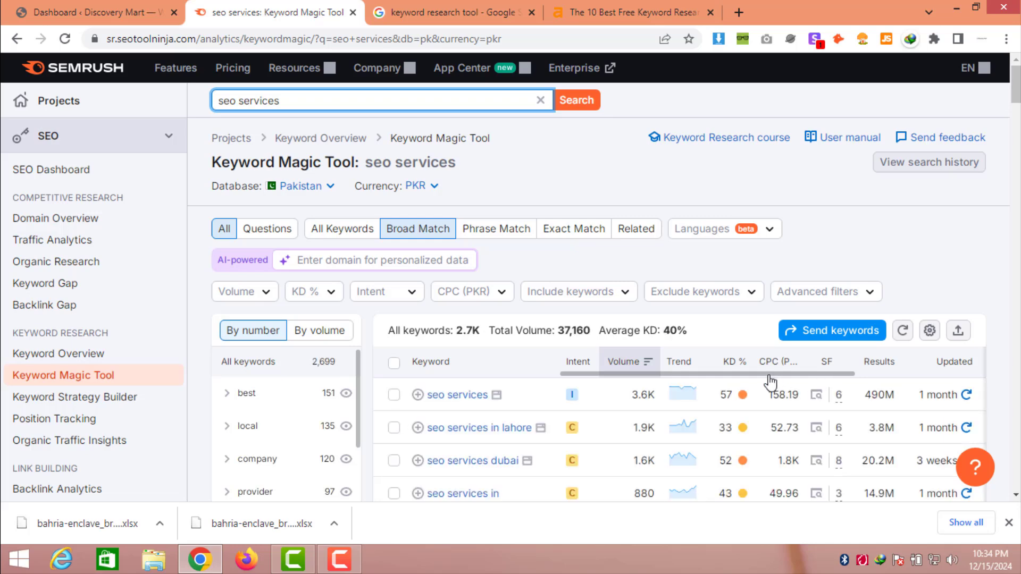
Examine the intent types, volume, difficulty, last update and CPC shown for the "seo services" keywords.
scroll(663, 352, down, 1)
mouse_move(571, 329)
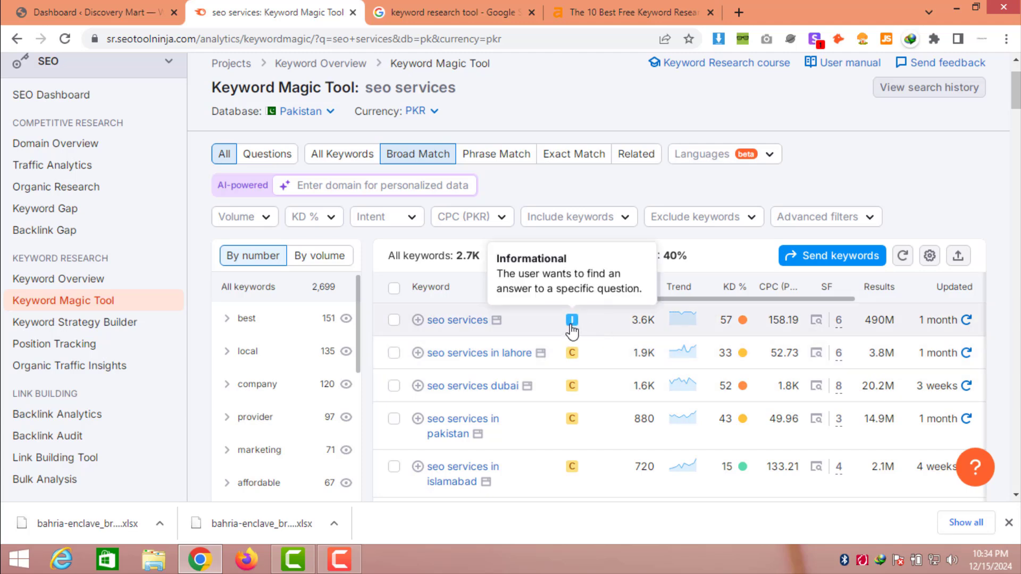
mouse_move(574, 359)
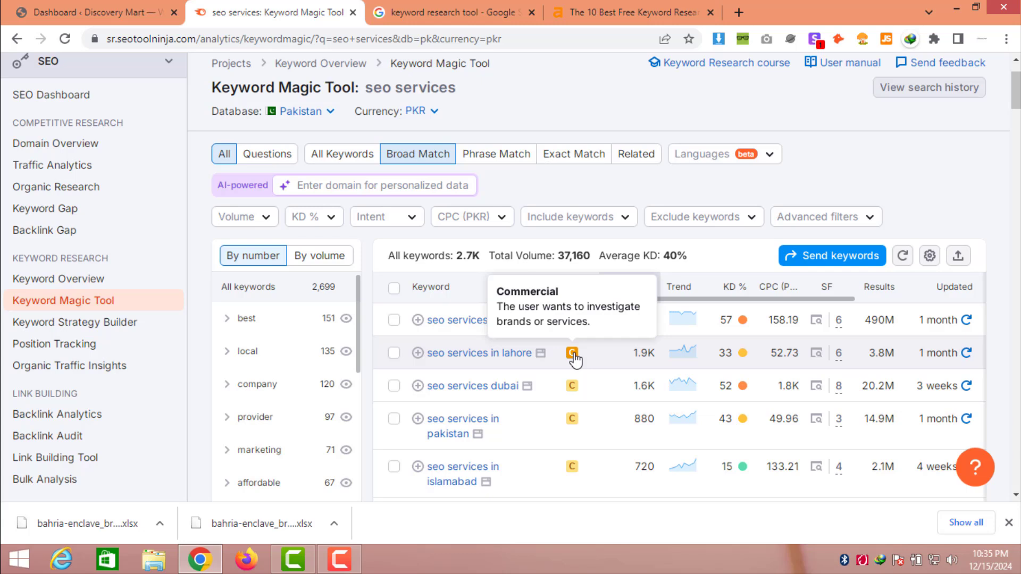
scroll(623, 346, up, 1)
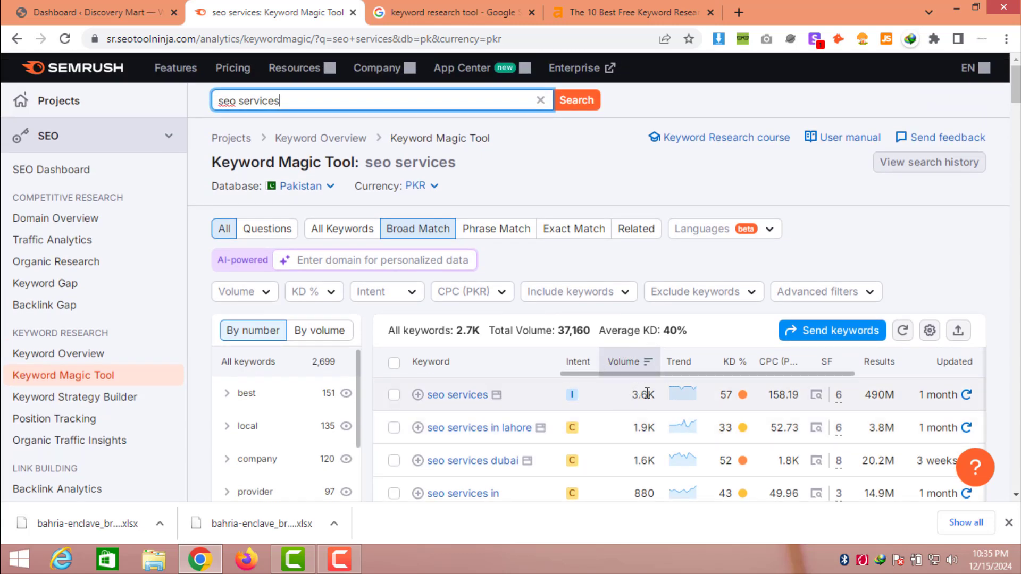
mouse_move(742, 397)
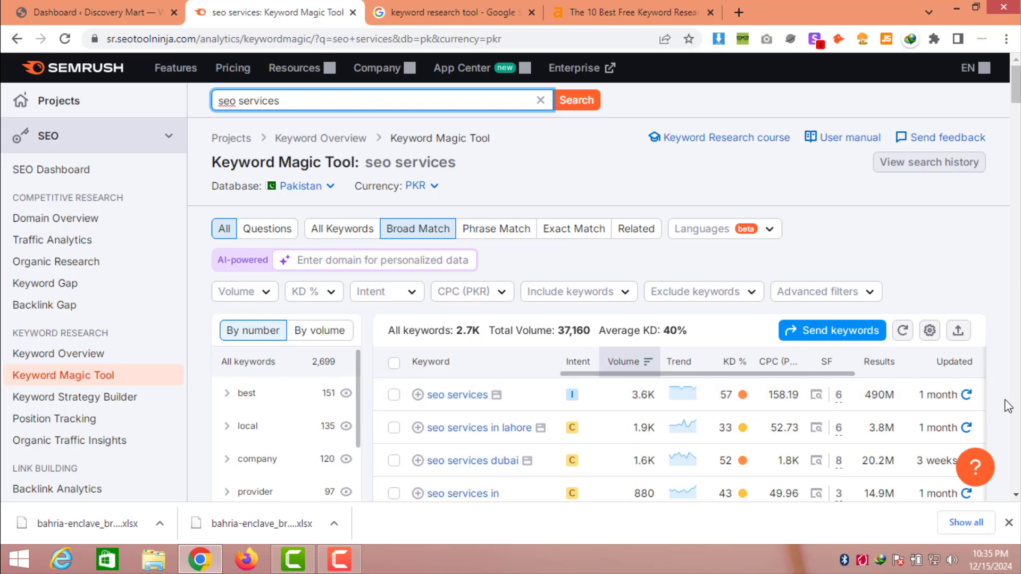
click(950, 395)
triple_click(949, 395)
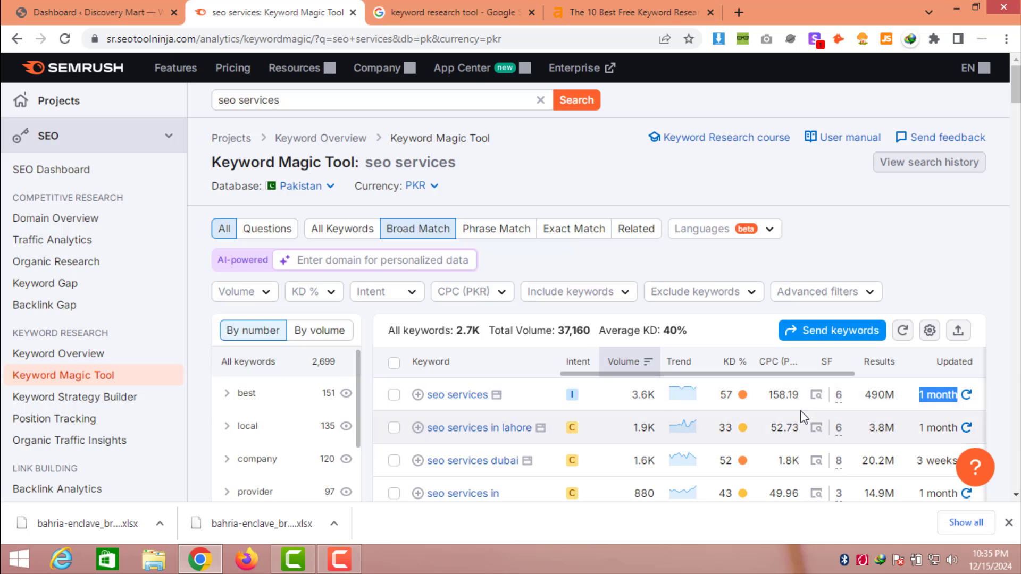
double_click(783, 396)
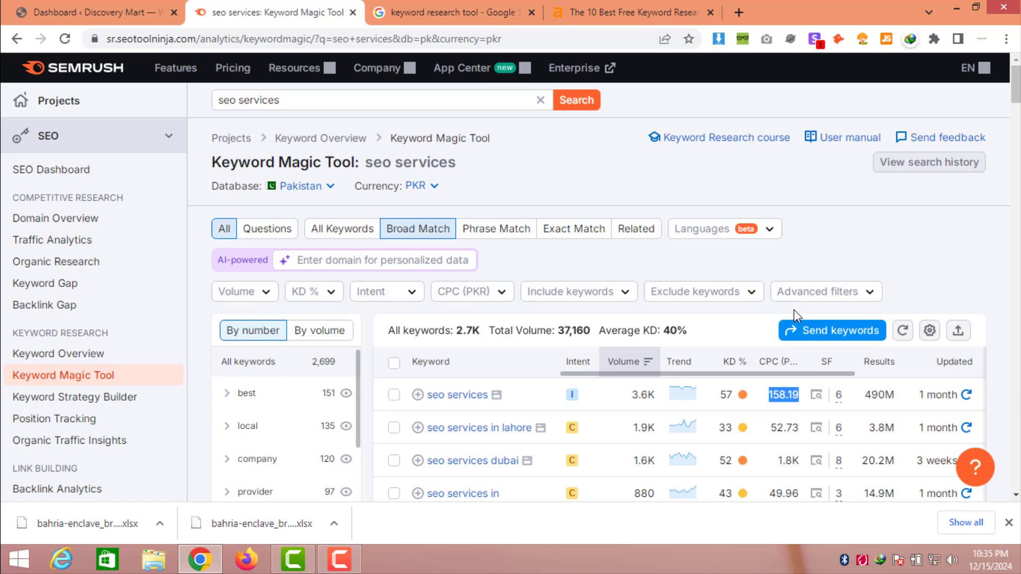
Search for the long-tail keyword "seo services in pakistan" and review its volume and the related keyword list.
click(371, 100)
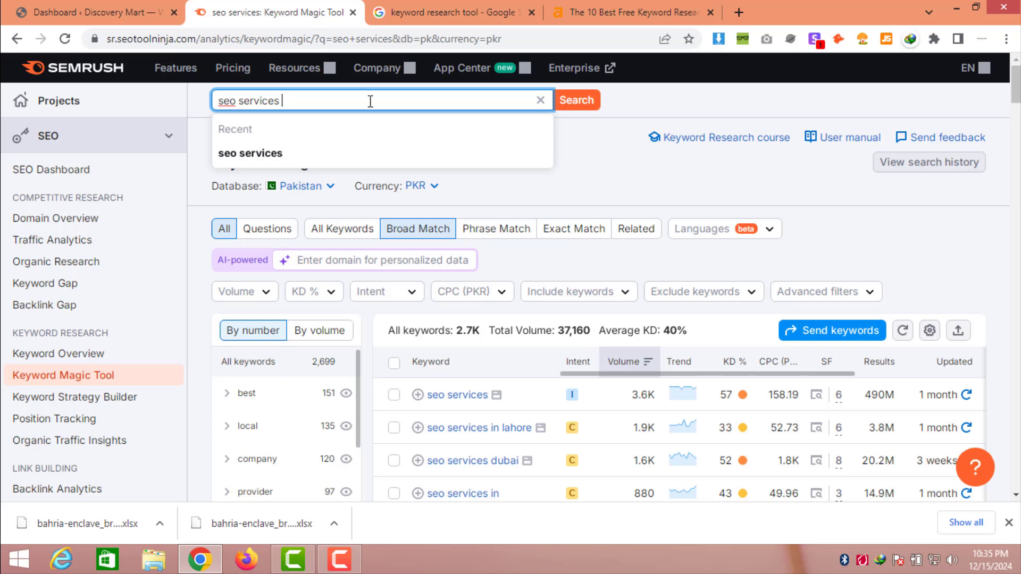
text(in pakistan)
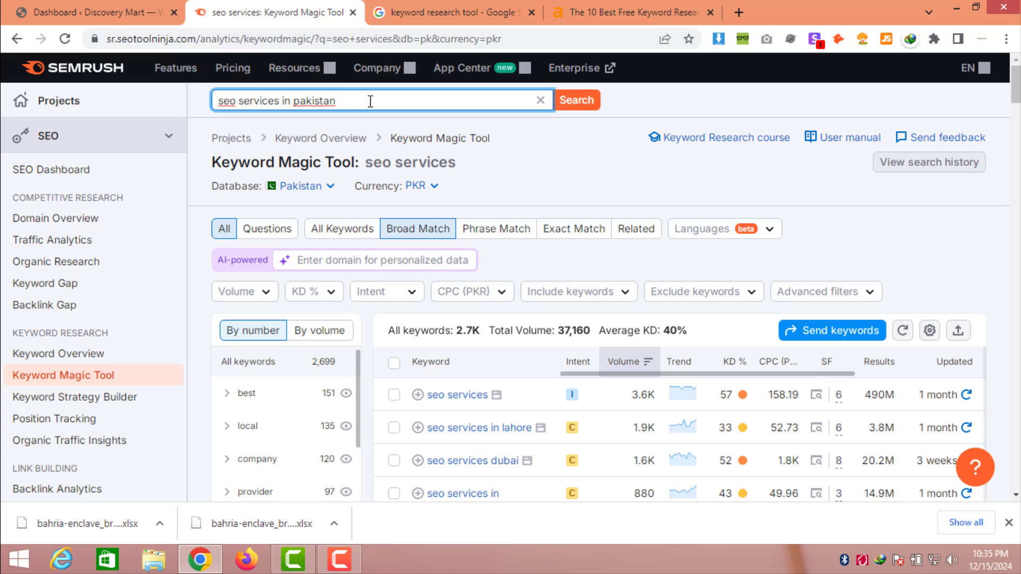
key(Return)
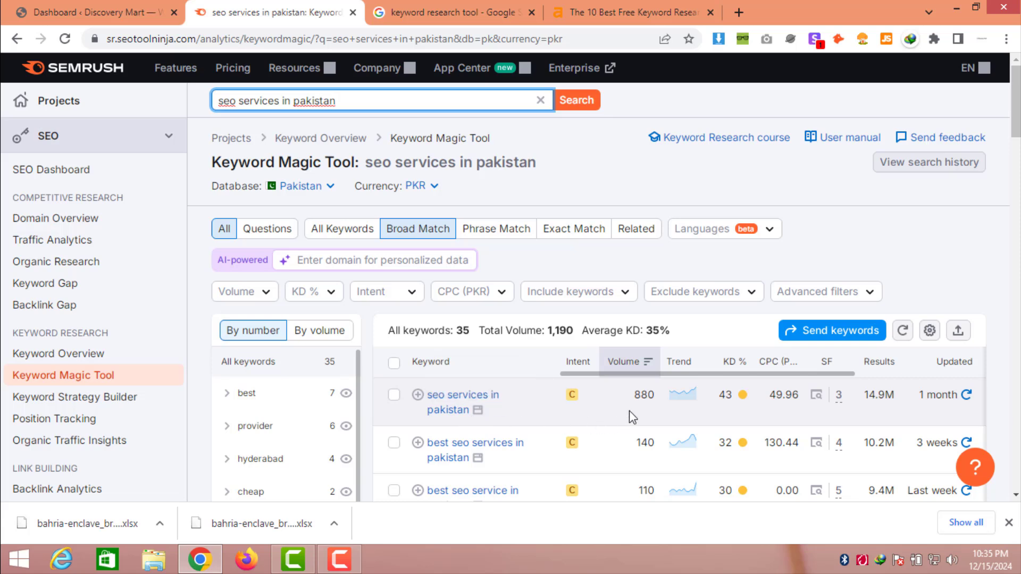
double_click(644, 395)
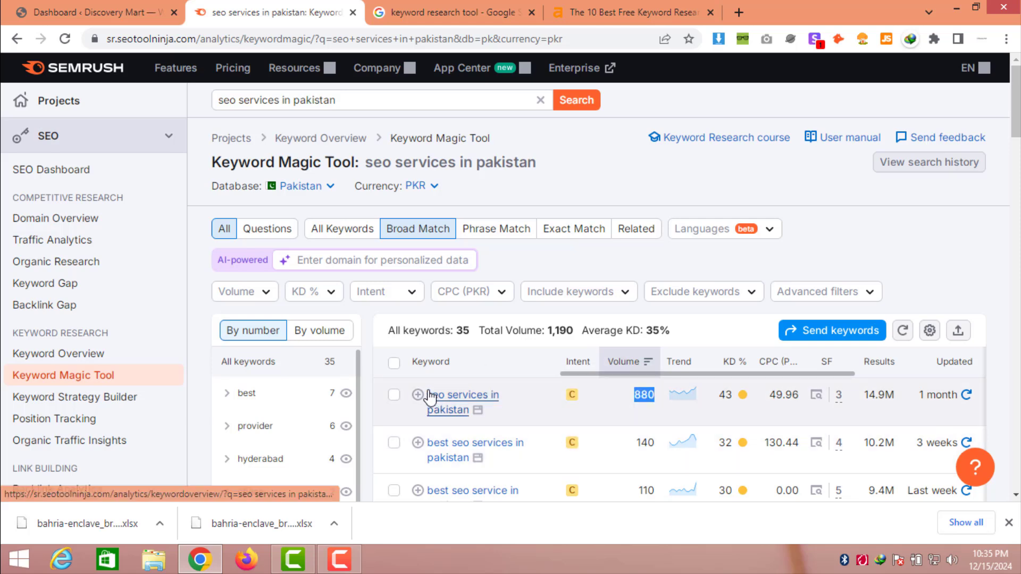
scroll(616, 375, down, 4)
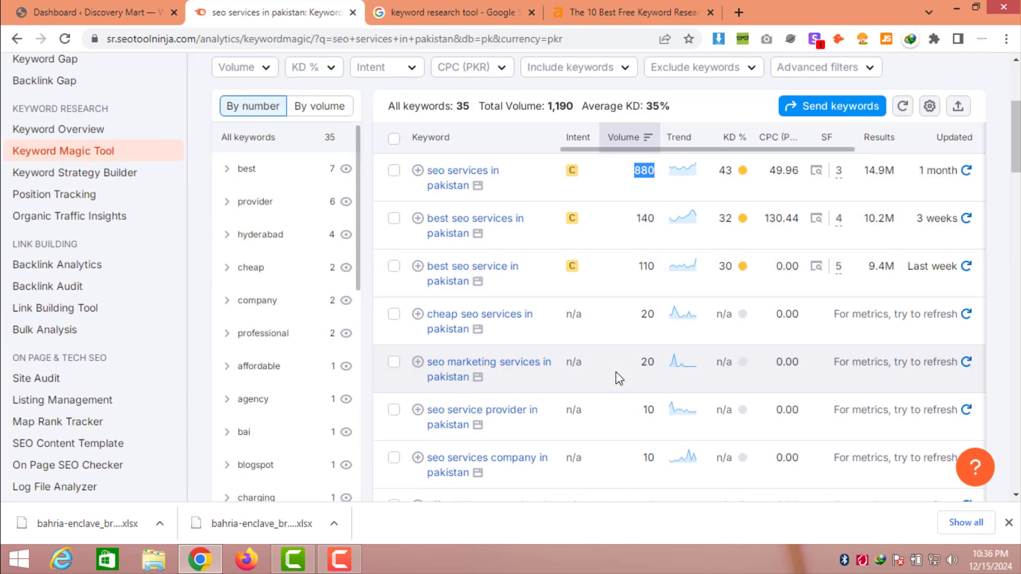
Filter the "seo services in pakistan" keywords by the Easy keyword difficulty range (15–29%).
scroll(616, 372, up, 3)
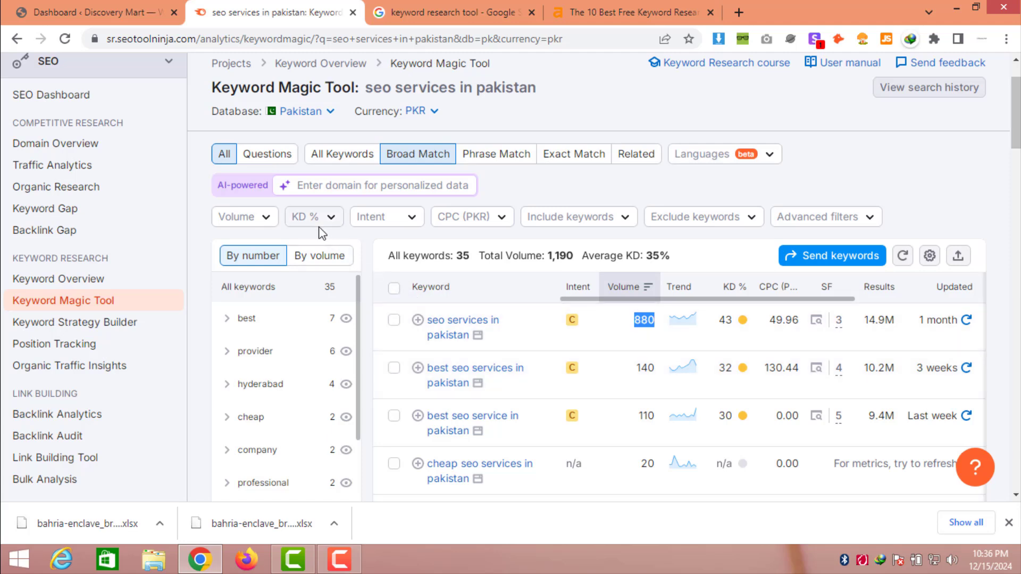
click(319, 220)
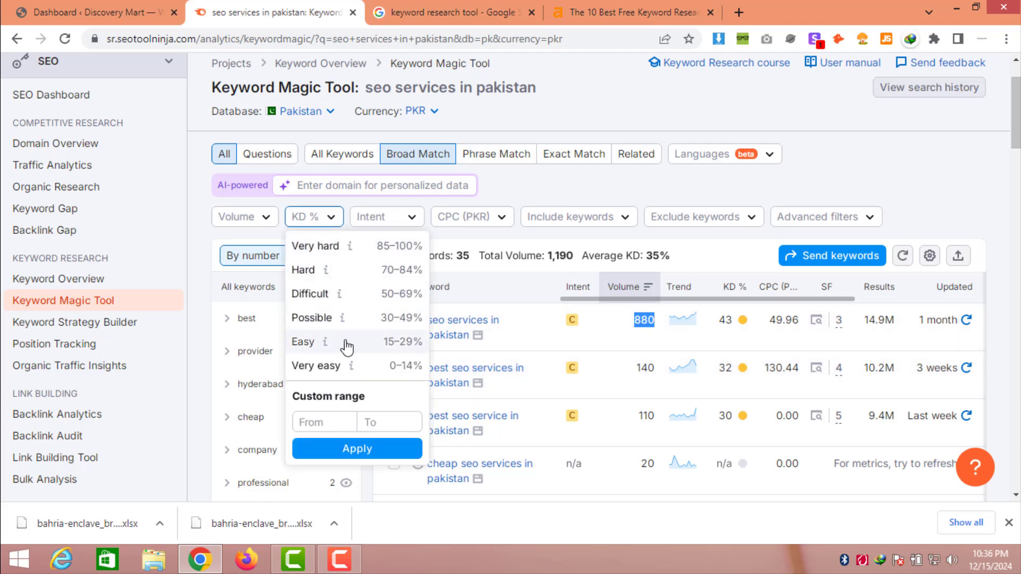
click(310, 342)
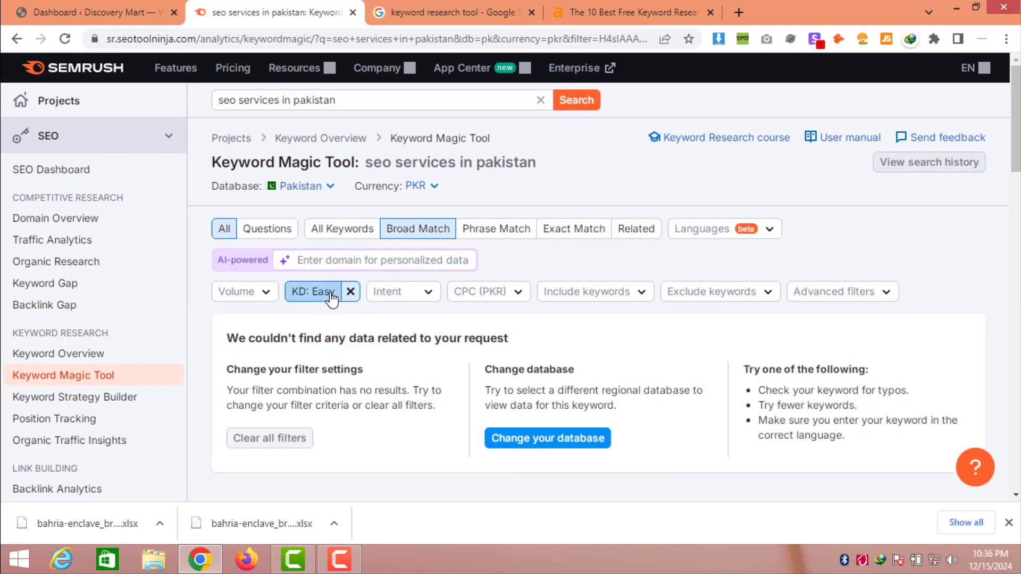
click(330, 293)
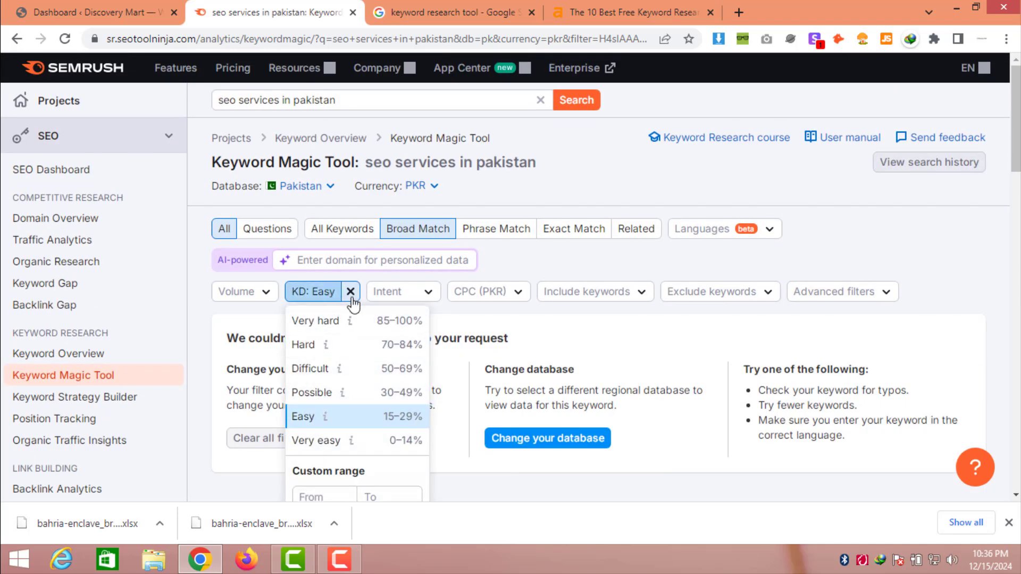
Shorten the query to "seo services", rerun the keyword search, and check the difficulty and volume of the easy keywords.
drag(279, 99, 394, 101)
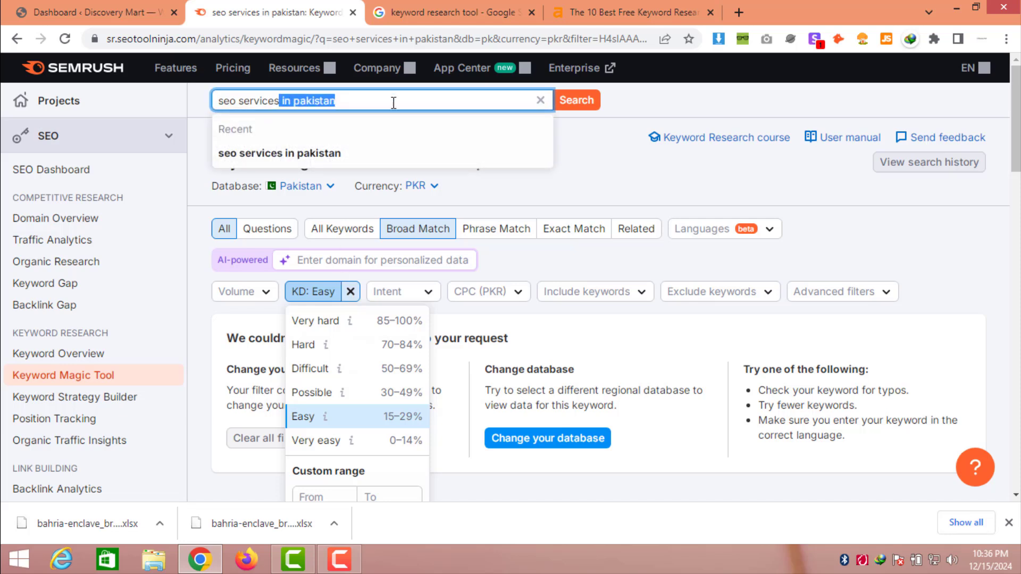
key(BackSpace)
key(Return)
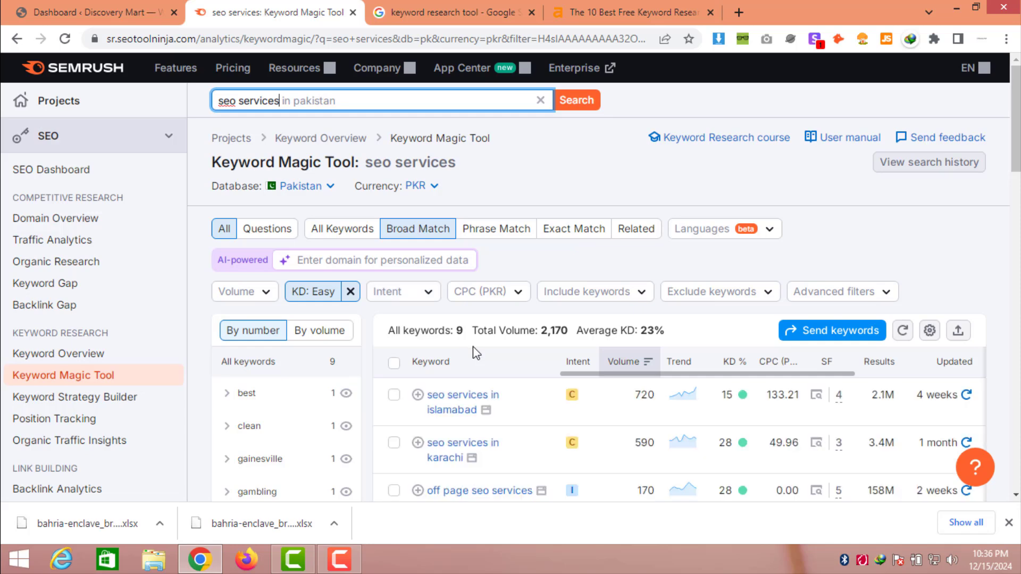
scroll(473, 346, down, 3)
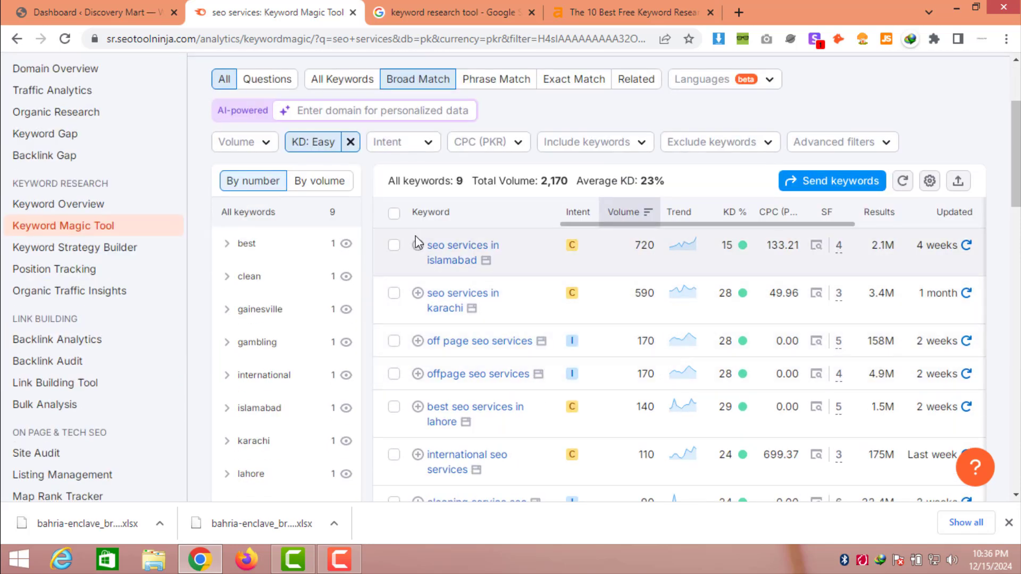
mouse_move(732, 250)
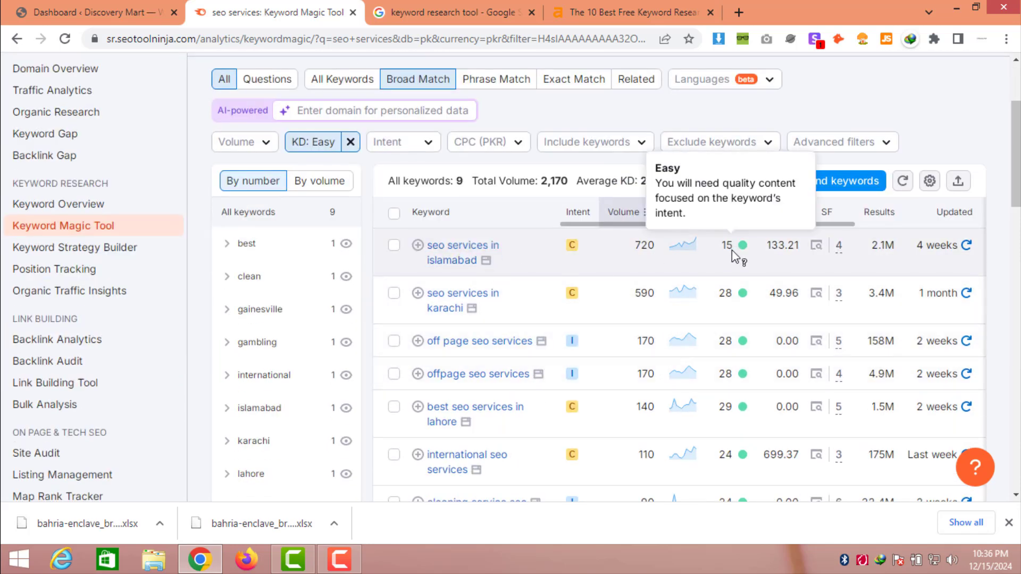
double_click(645, 246)
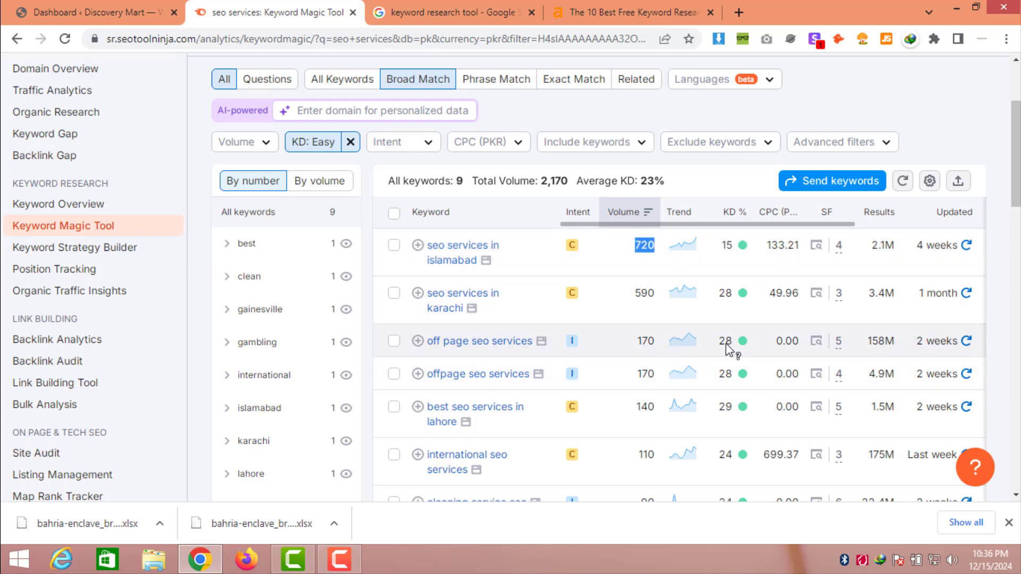
scroll(548, 423, down, 3)
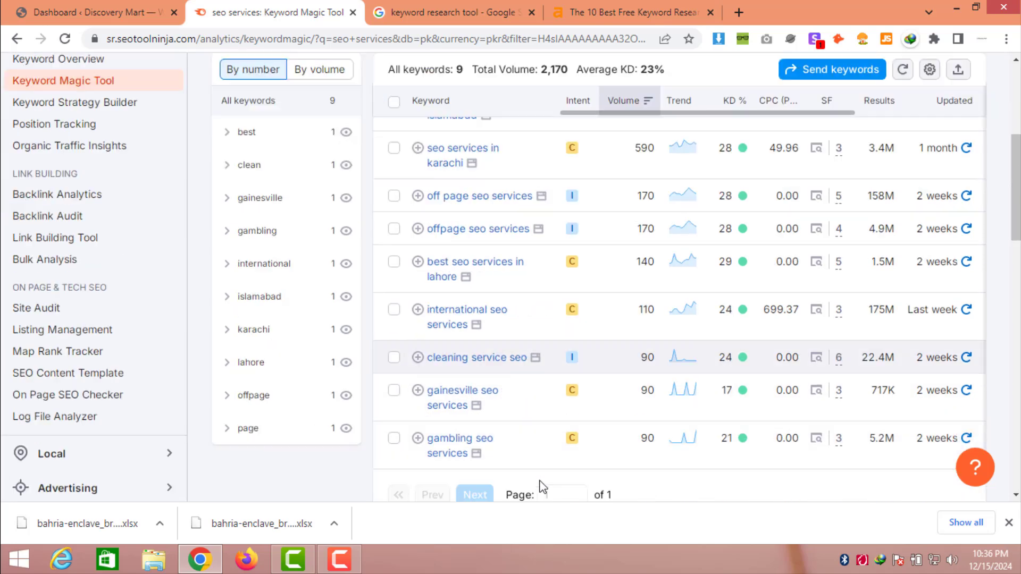
scroll(532, 391, up, 5)
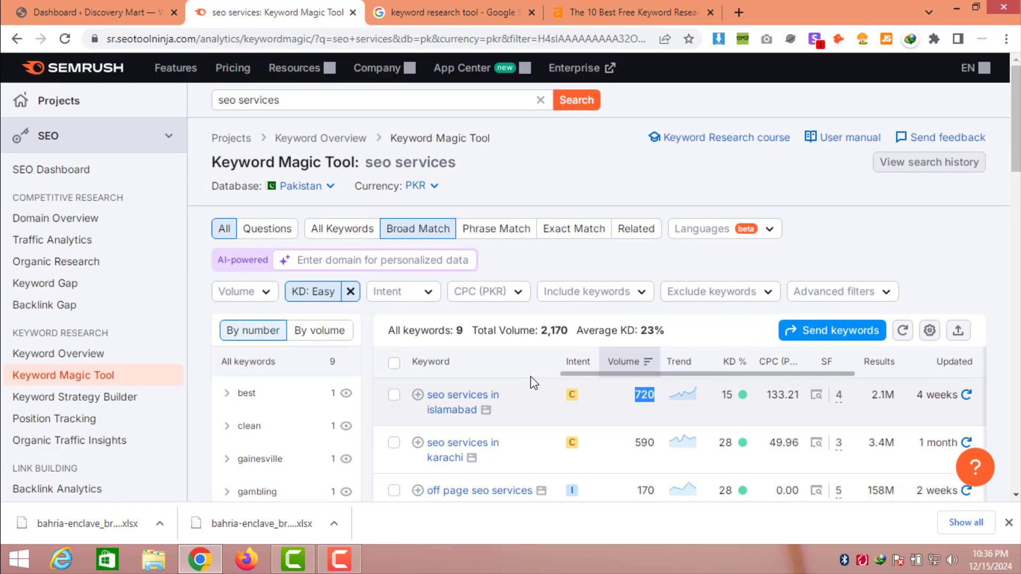
Try the Very easy difficulty filter (0–14%) on the "seo services" keywords and switch back to Easy.
click(319, 292)
click(319, 441)
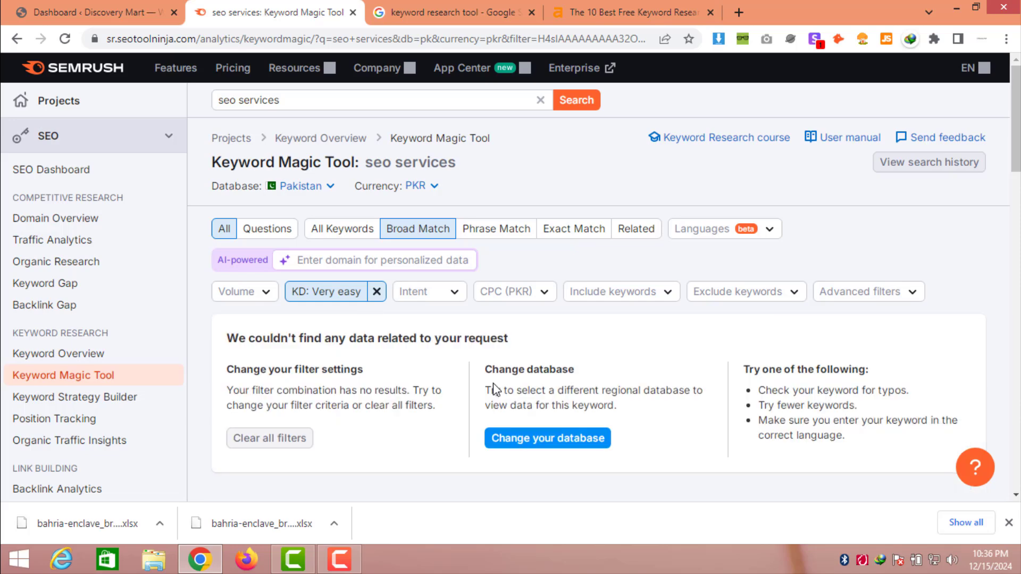
click(352, 296)
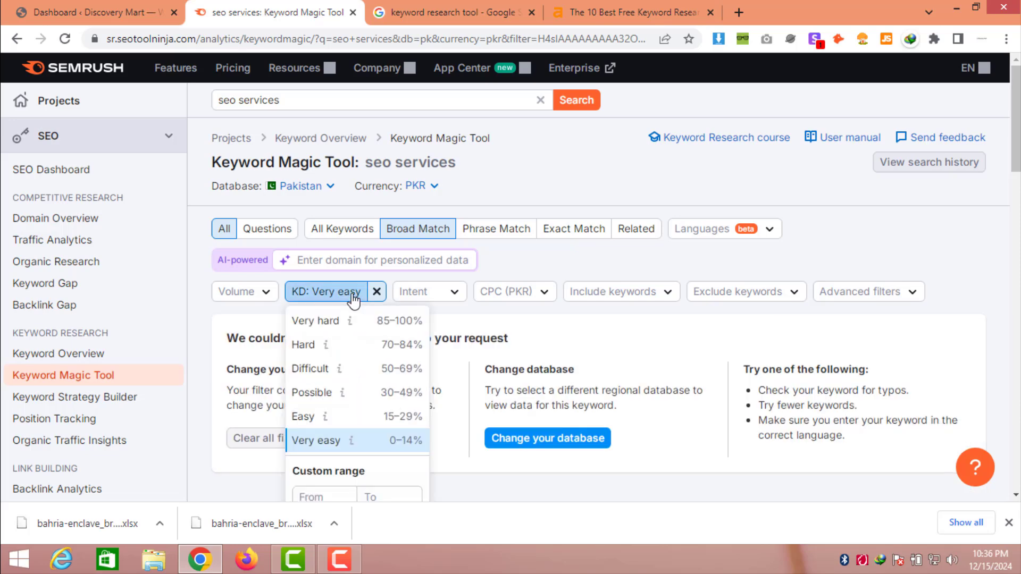
click(322, 418)
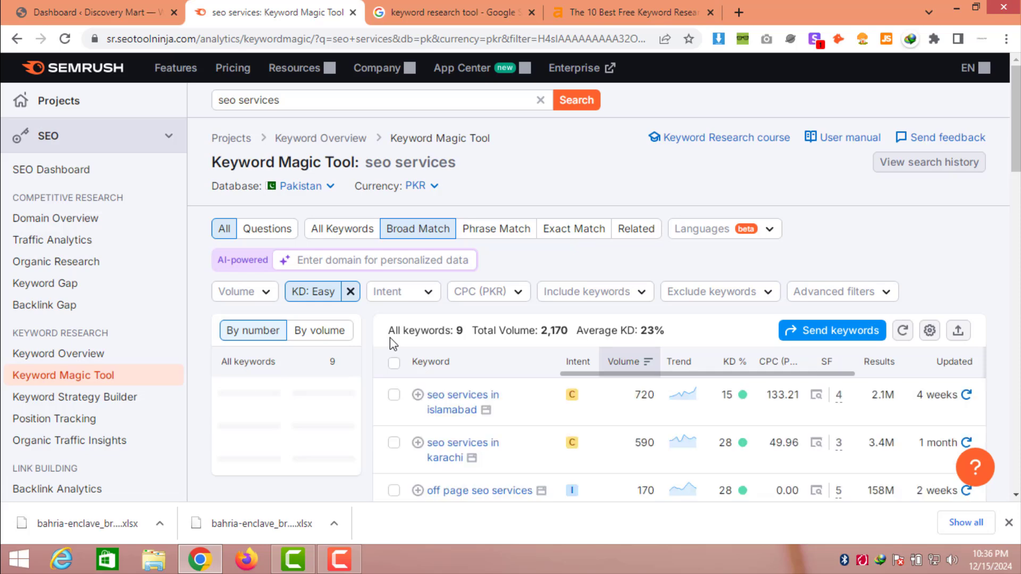
Review the search volumes of the easy "seo services" keywords and remove the keyword difficulty filter.
scroll(559, 337, down, 3)
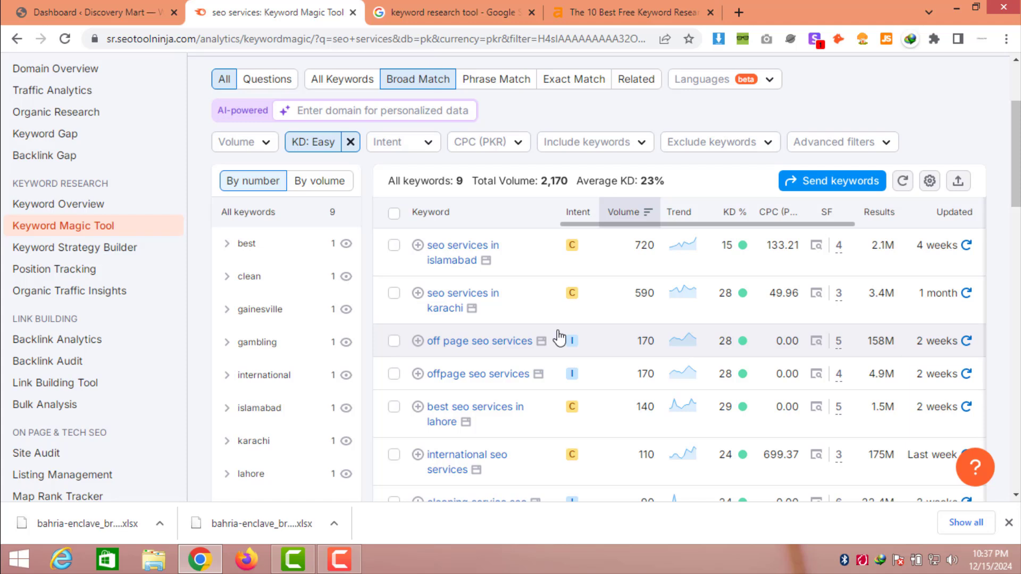
drag(622, 237, 656, 474)
click(656, 479)
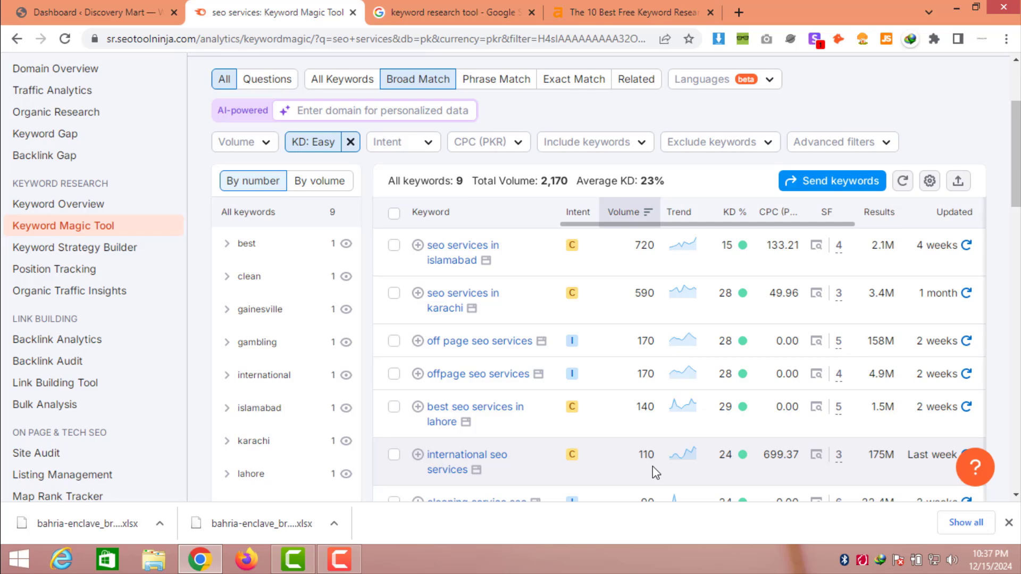
scroll(535, 303, up, 3)
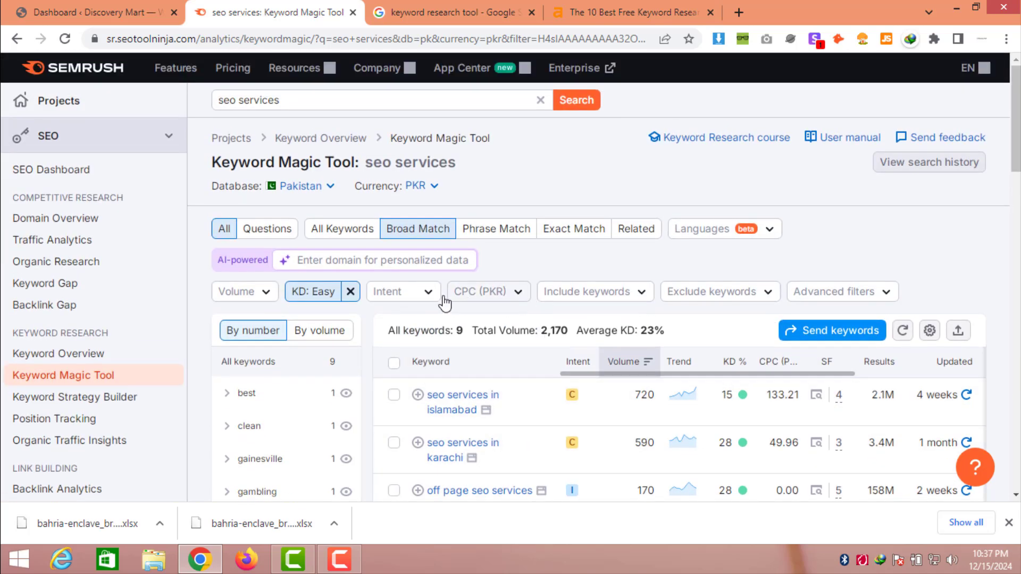
click(350, 292)
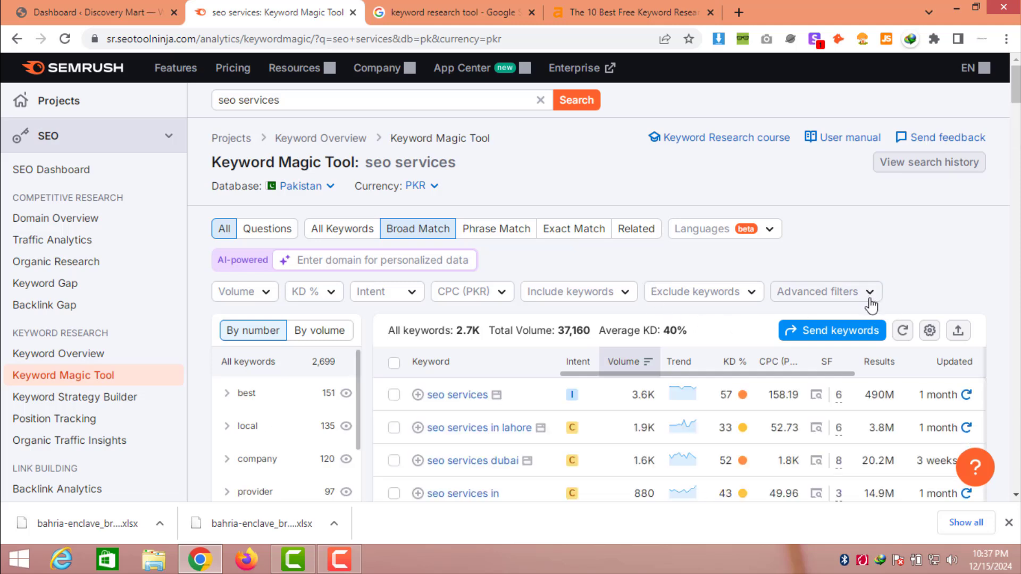
Apply an advanced filter that limits the keywords to a minimum word count of 5.
click(869, 298)
click(477, 350)
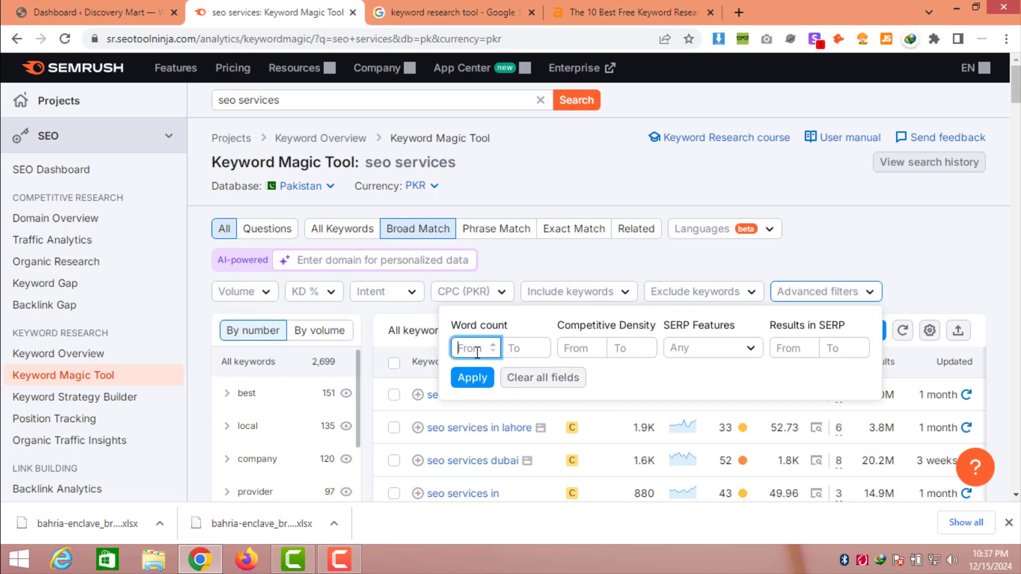
text(5)
click(471, 381)
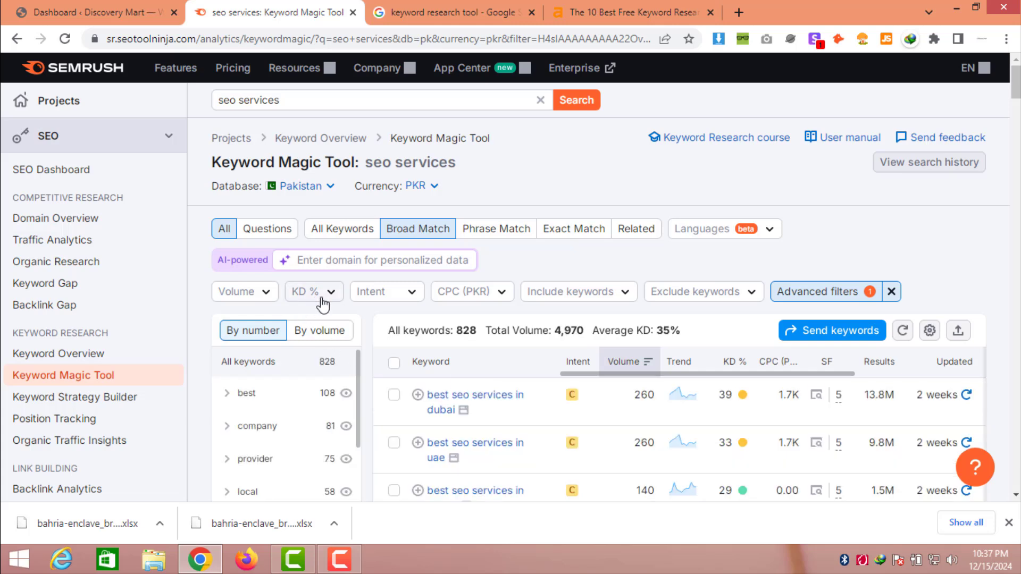
Apply a custom search volume range with a maximum of 250 to the long-tail "seo services" keywords.
scroll(771, 415, down, 2)
scroll(748, 423, down, 3)
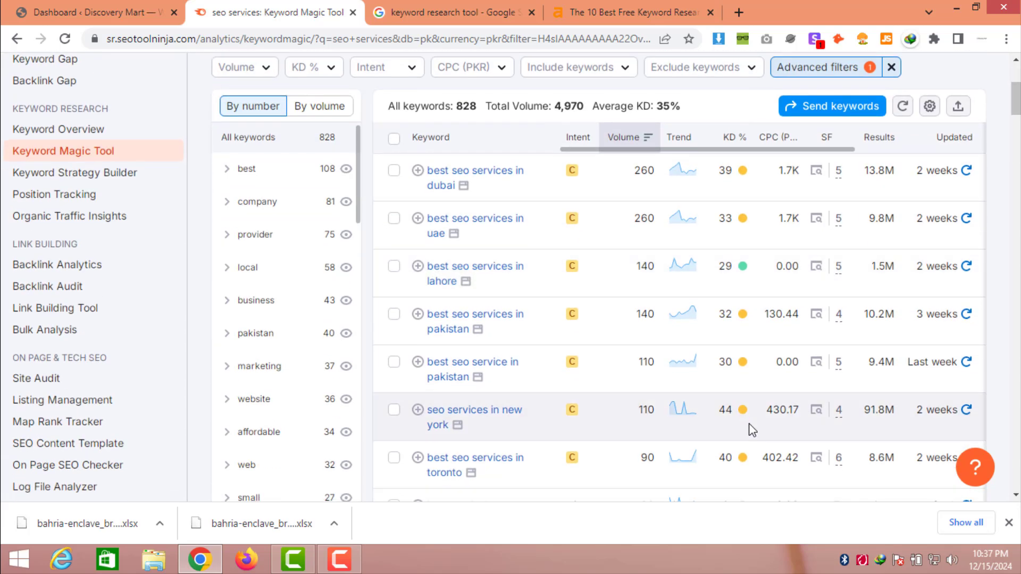
scroll(742, 434, up, 3)
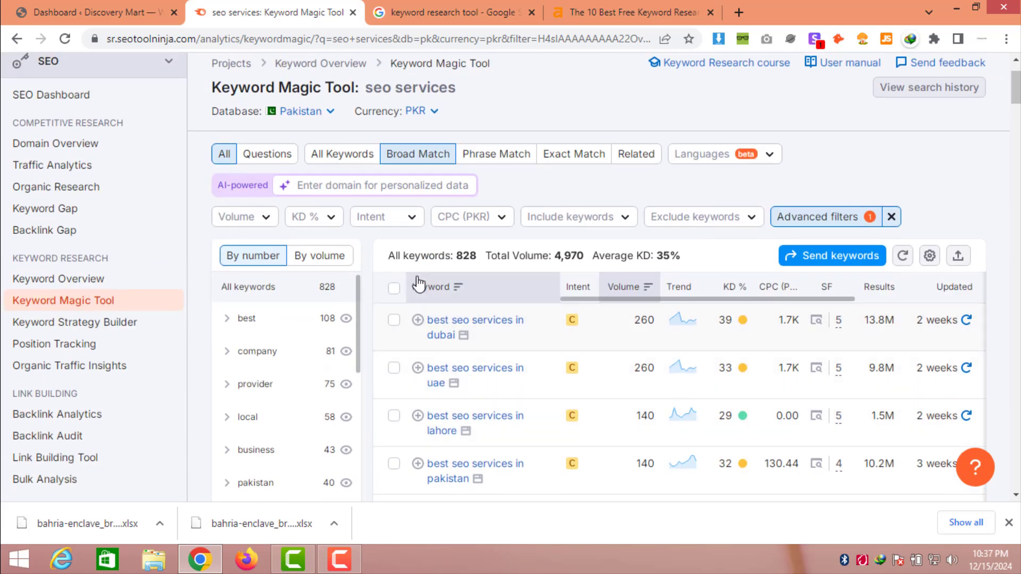
click(257, 218)
click(319, 422)
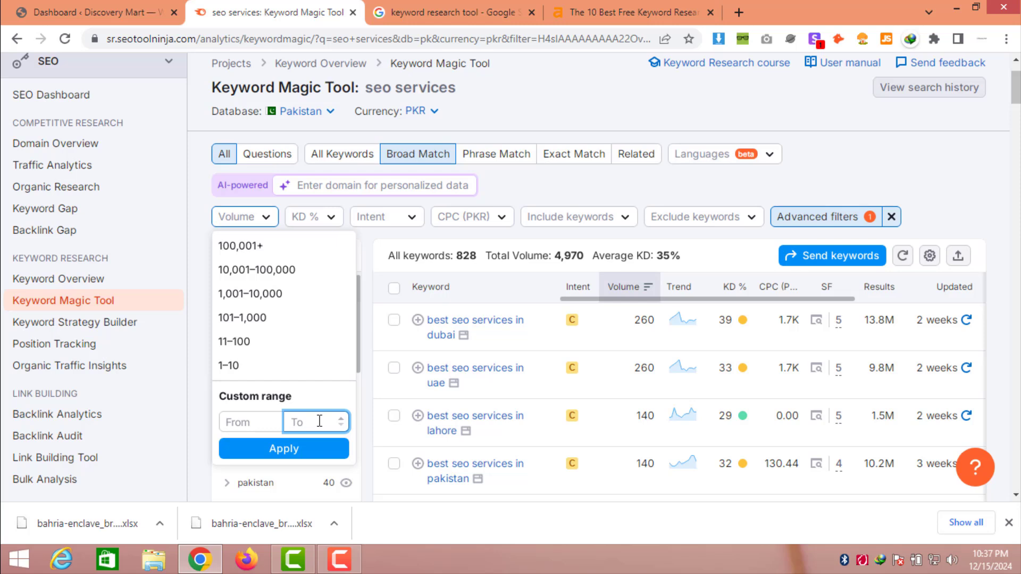
text(250)
click(319, 449)
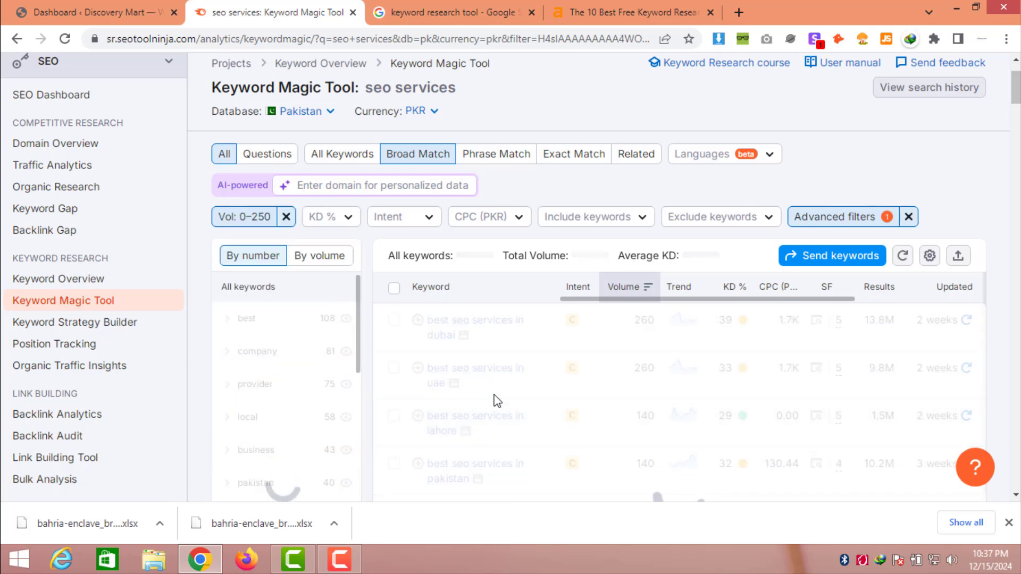
Examine the volume and difficulty of the filtered long-tail keywords, including the "best seo services" phrases for Lahore and Pakistan.
scroll(665, 375, down, 3)
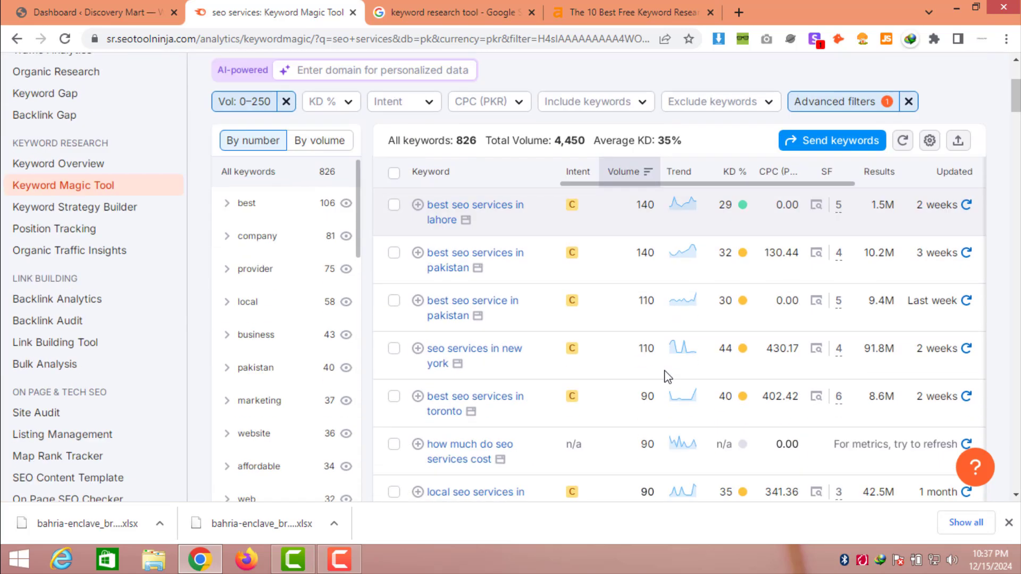
scroll(667, 376, down, 2)
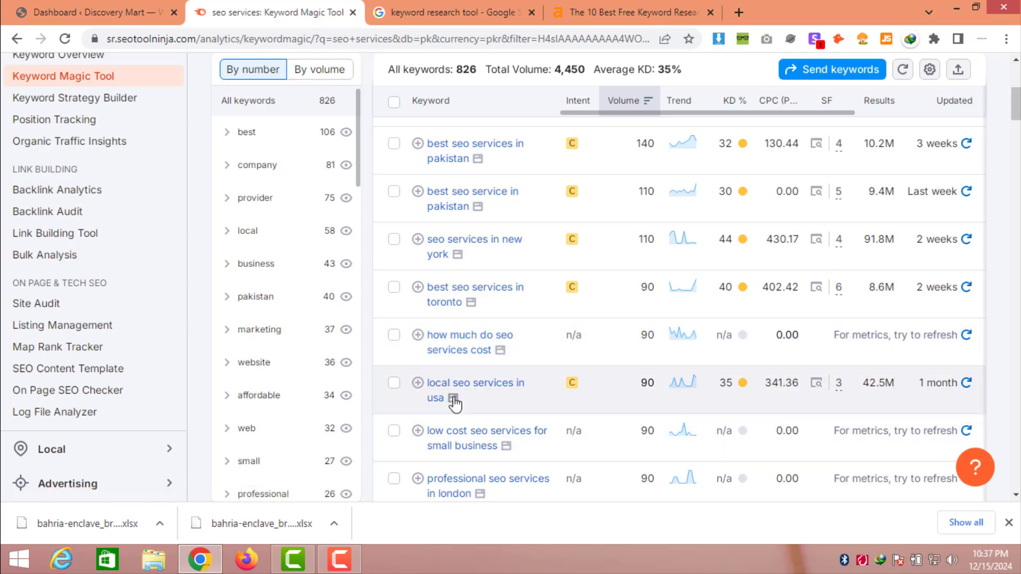
scroll(510, 414, down, 3)
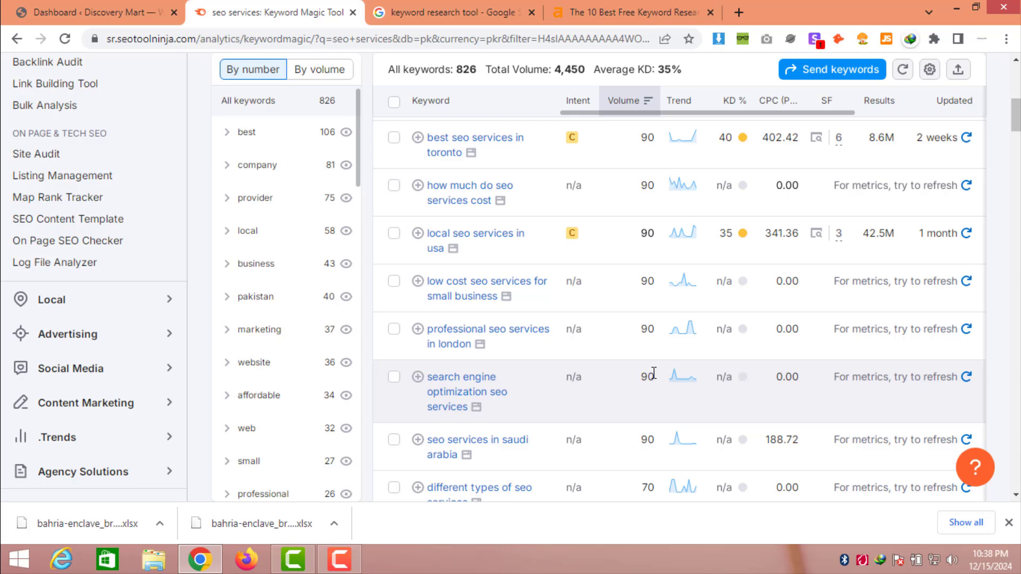
scroll(651, 368, down, 4)
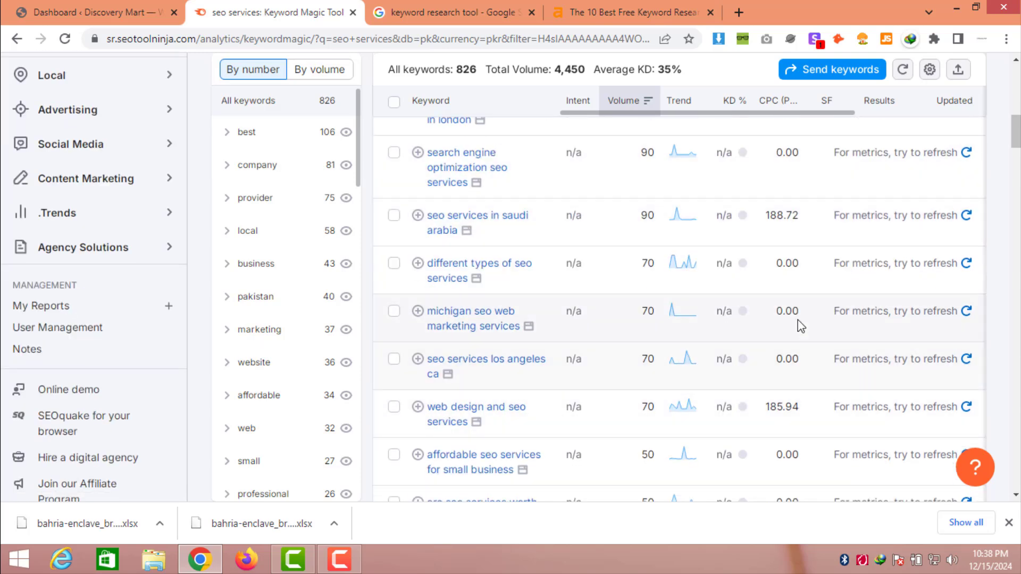
scroll(564, 387, down, 4)
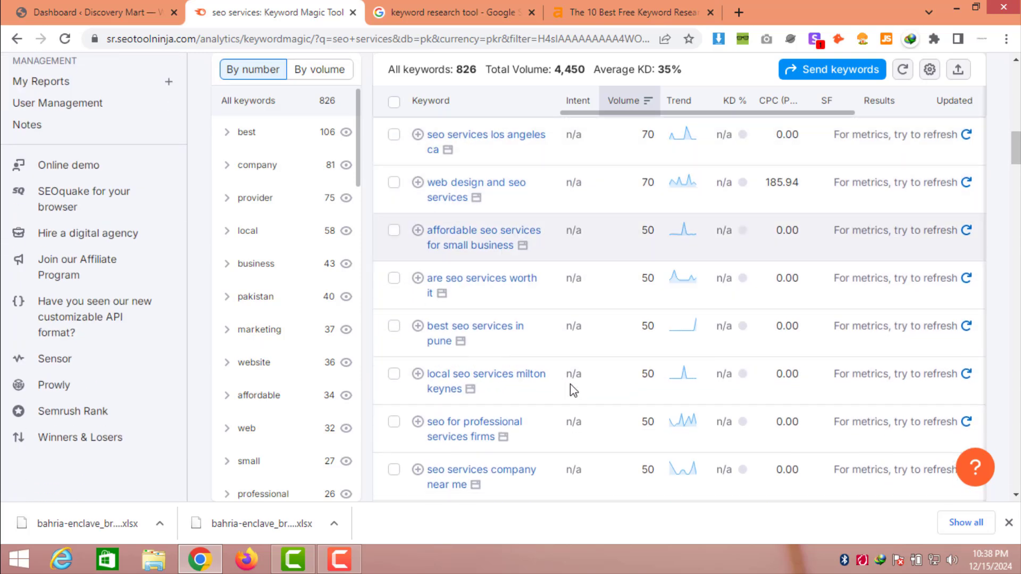
scroll(617, 401, down, 2)
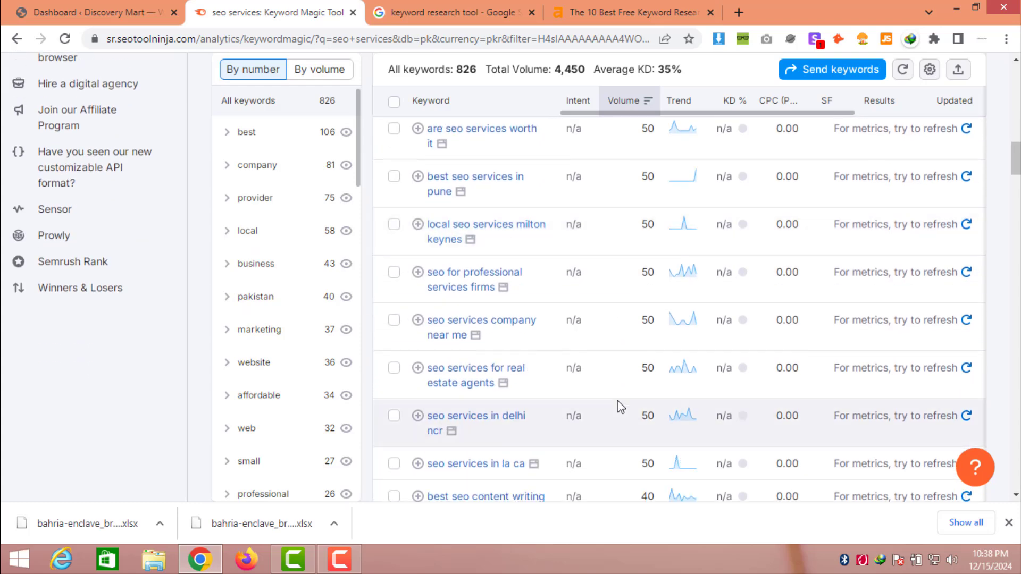
scroll(617, 400, up, 10)
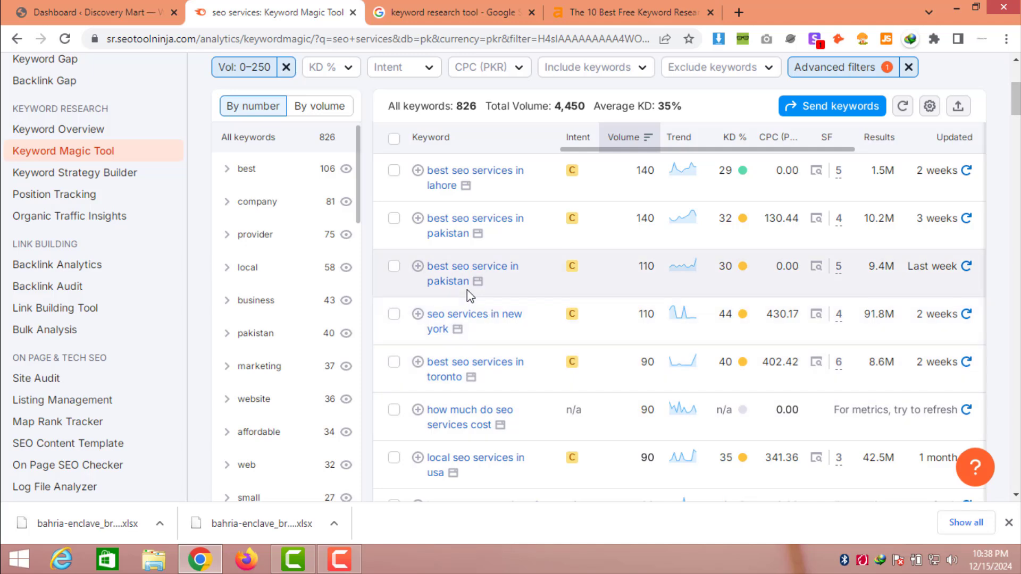
mouse_move(738, 282)
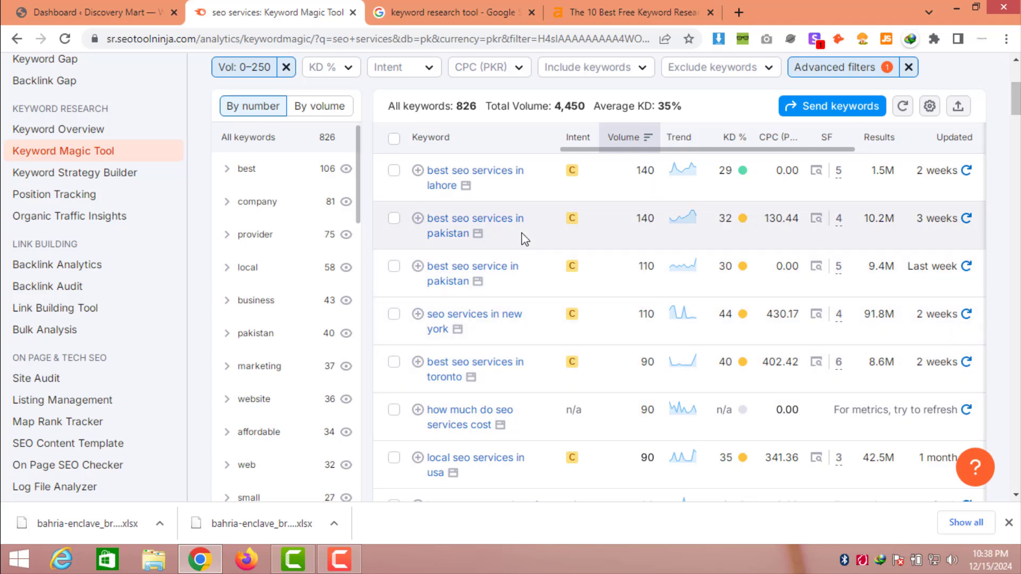
mouse_move(732, 222)
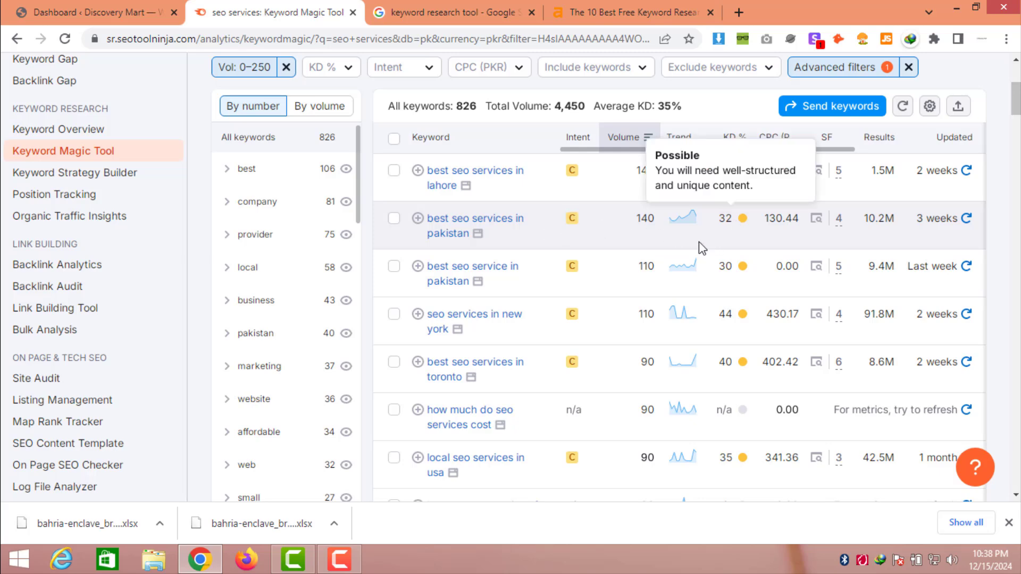
scroll(664, 279, up, 3)
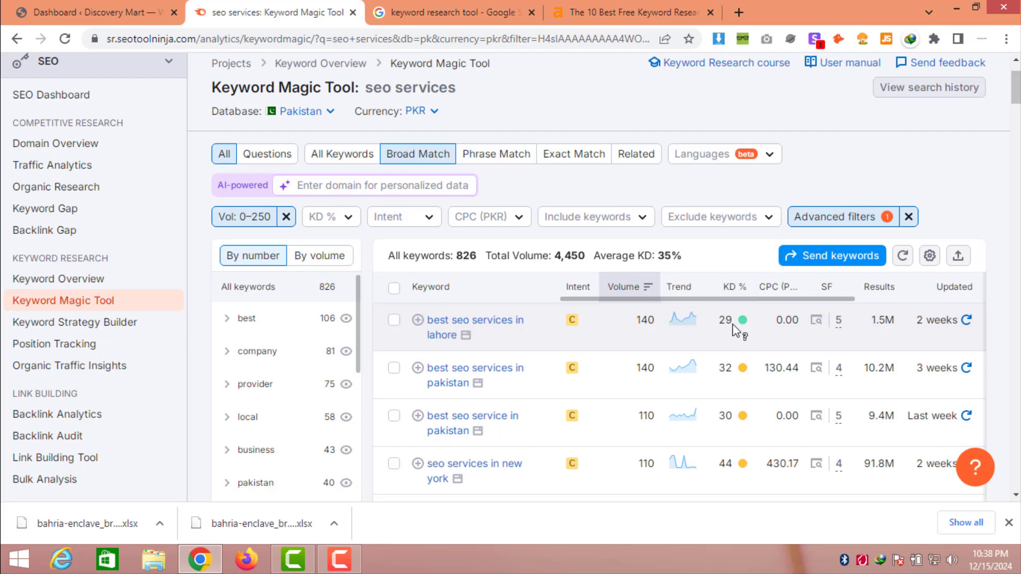
scroll(567, 333, up, 2)
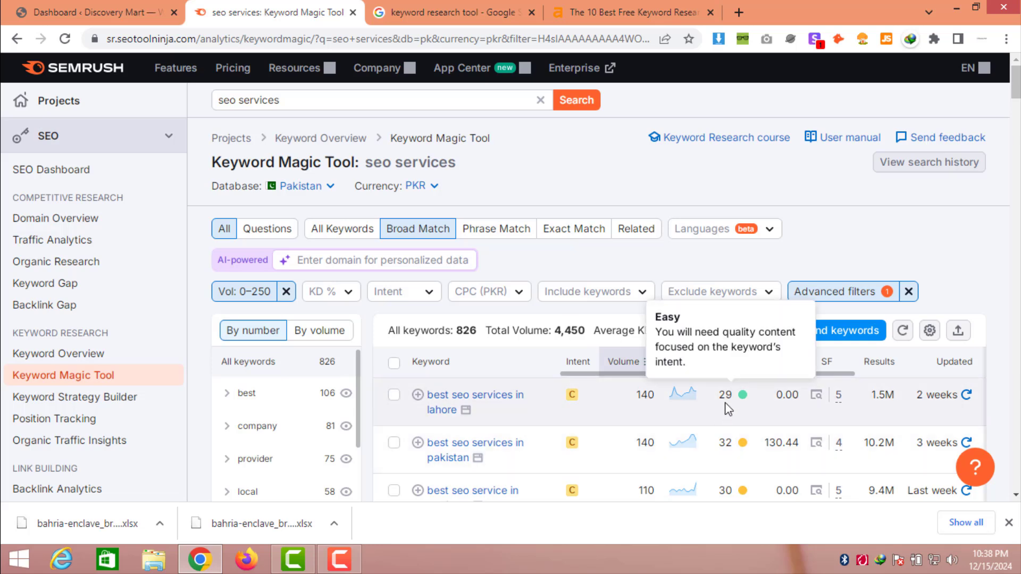
Search Google for the listed long-tail keyword "best seo services in lahore" in a new tab.
drag(425, 393, 458, 412)
right_click(441, 415)
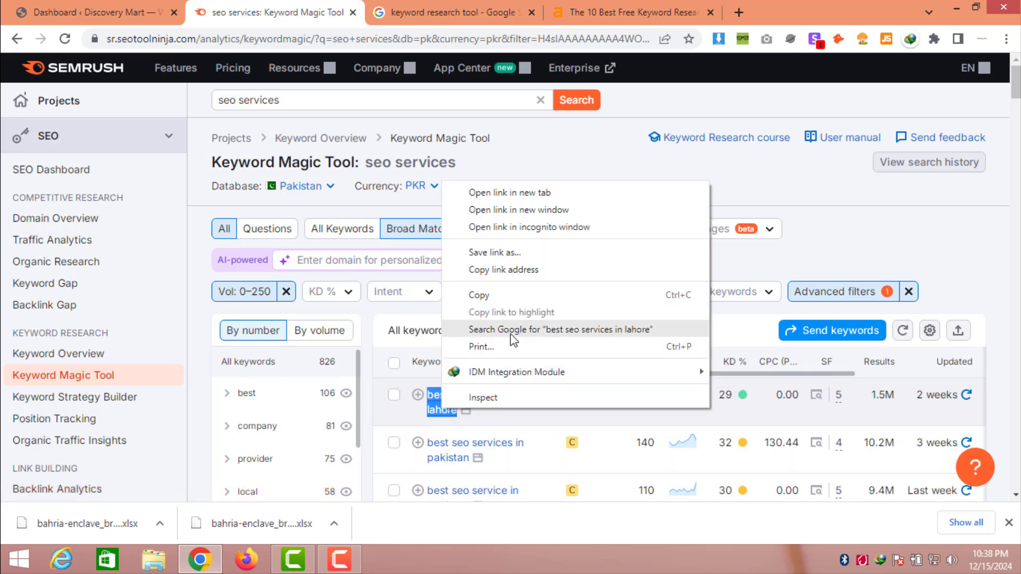
click(508, 330)
Examine the competing websites, forum discussions and local businesses in the Google results for "best seo services in lahore", and return to the Keyword Magic Tool.
scroll(327, 327, down, 10)
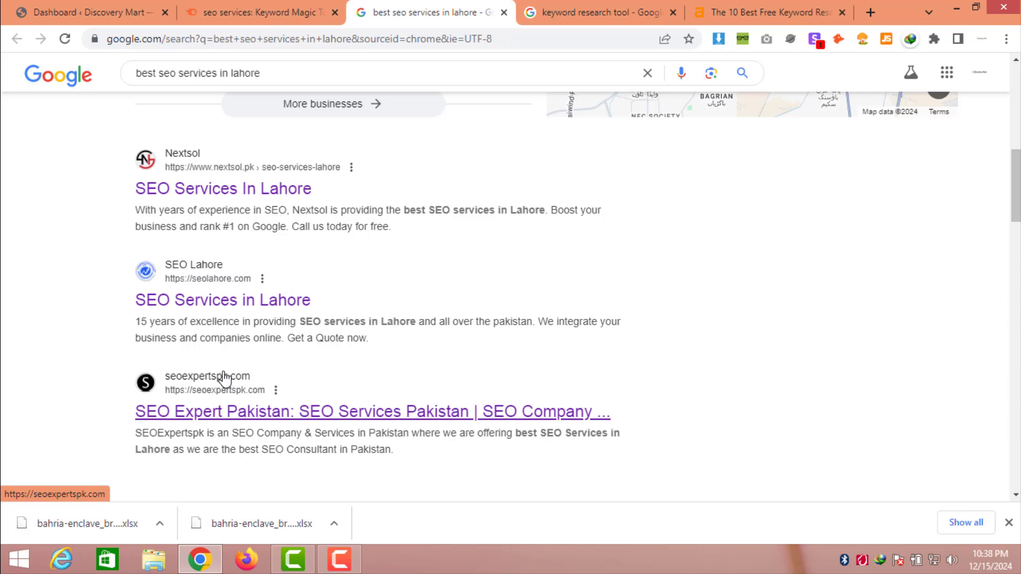
scroll(223, 379, down, 3)
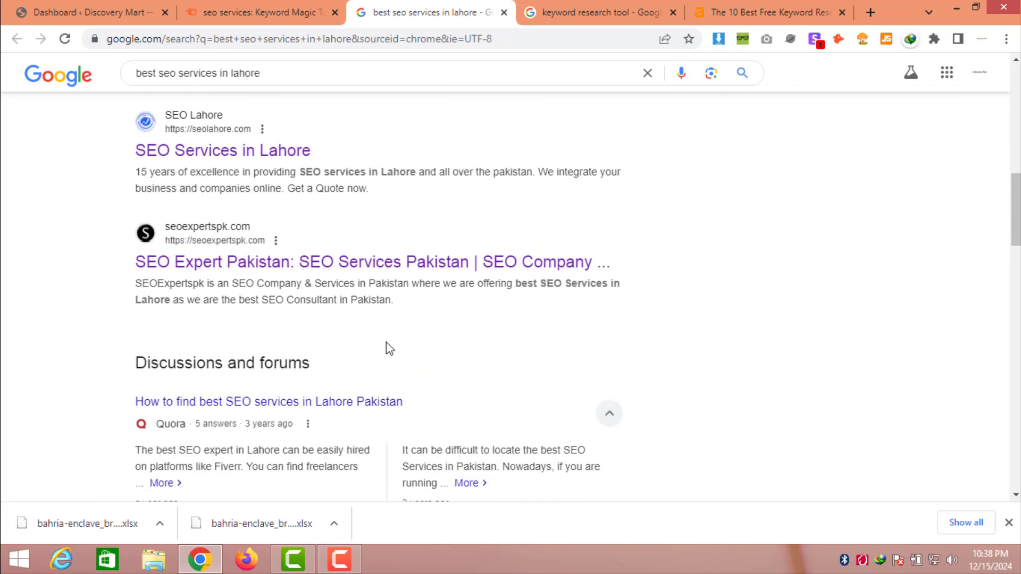
scroll(398, 423, down, 5)
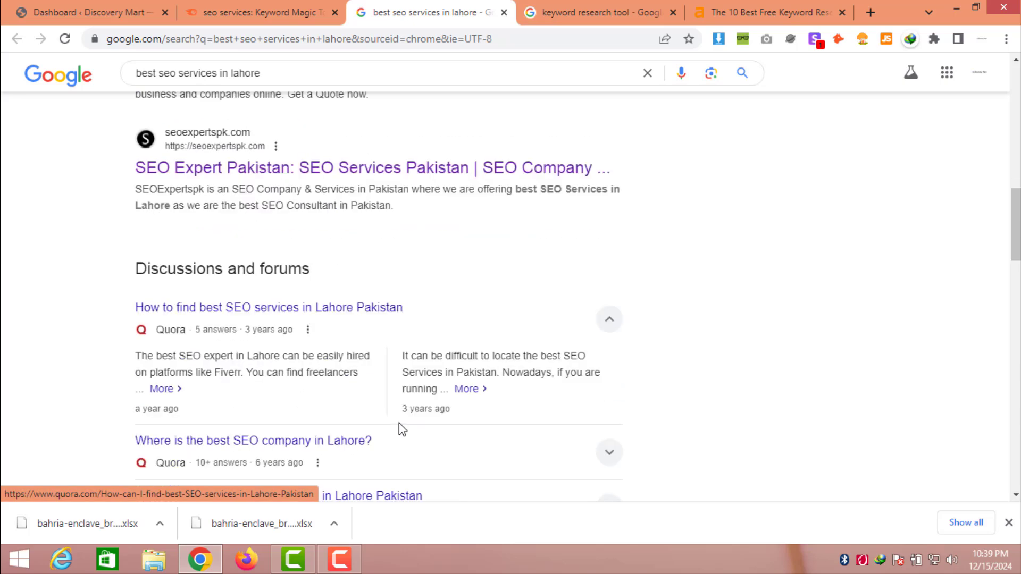
scroll(402, 430, down, 4)
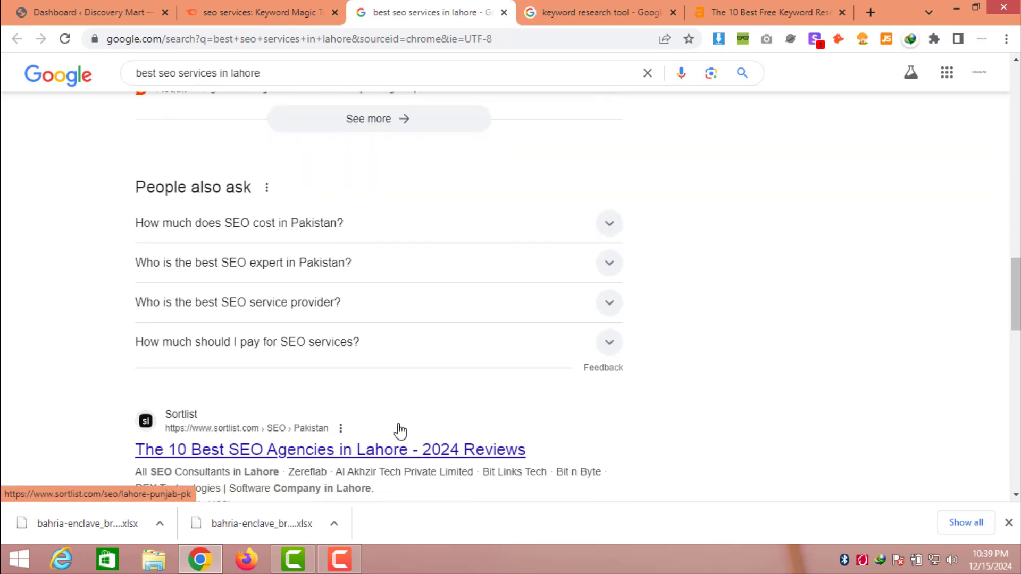
scroll(400, 428, up, 10)
scroll(418, 372, down, 1)
scroll(419, 374, up, 4)
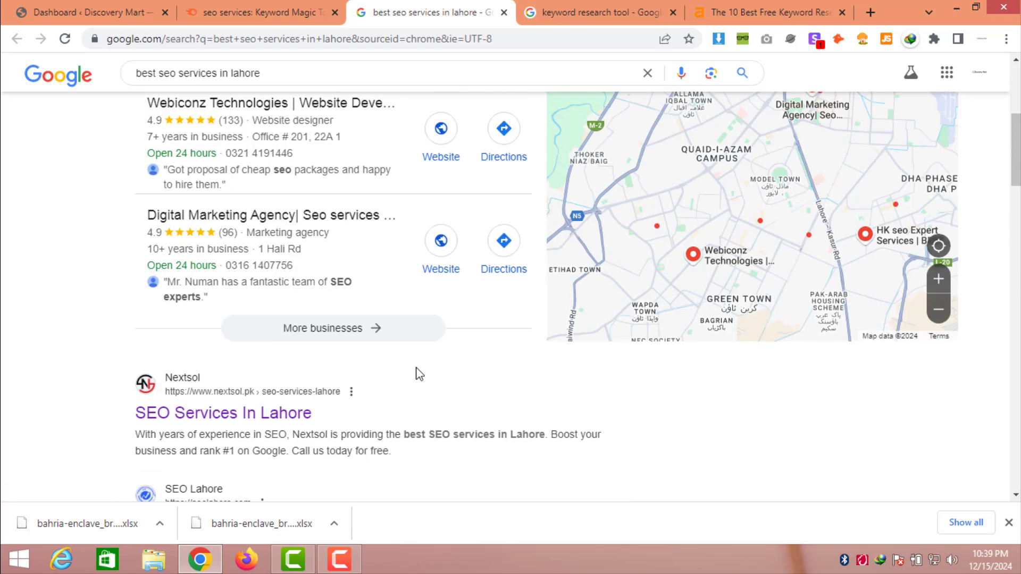
scroll(419, 375, up, 3)
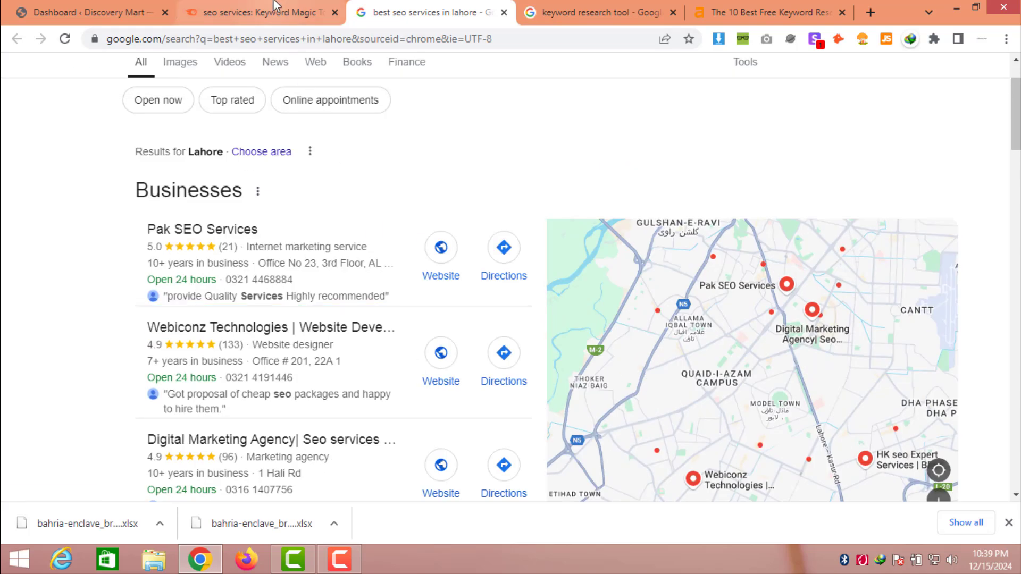
click(260, 12)
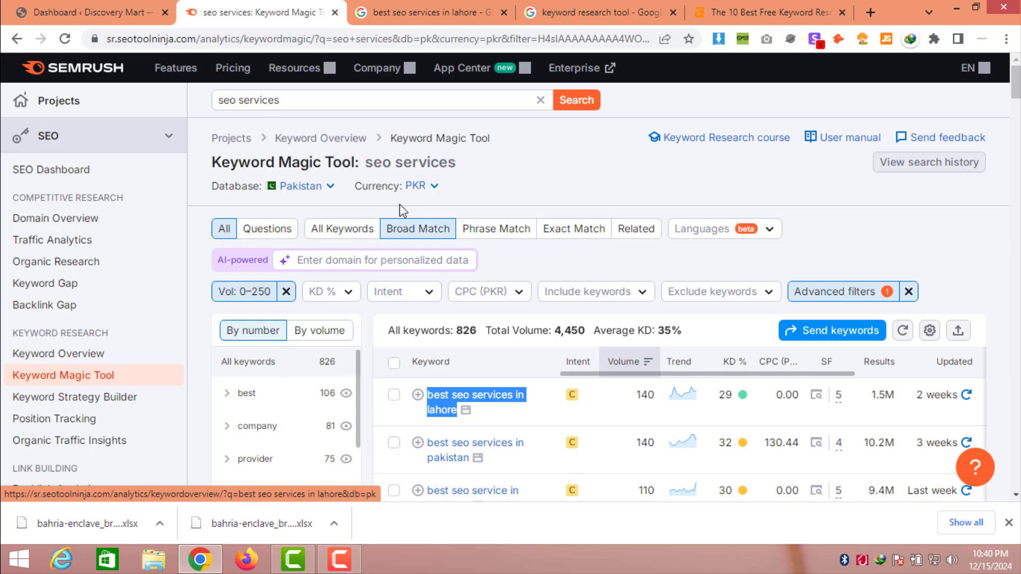
Reopen the "best seo services in lahore" Google results, compare the ranking agency pages with the forum and business listings, and return to Semrush's keyword list.
click(384, 5)
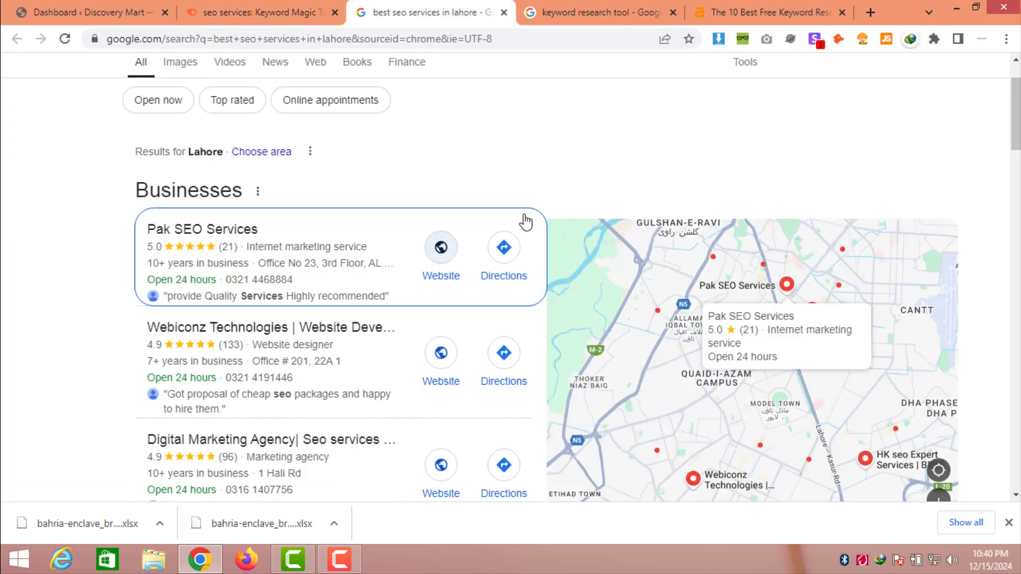
scroll(611, 233, down, 1)
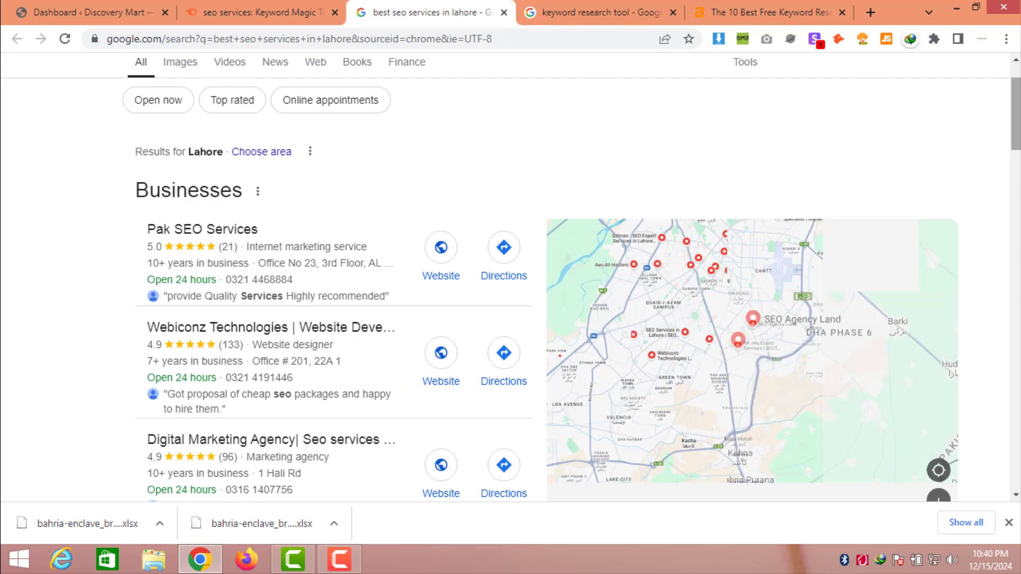
scroll(507, 253, down, 15)
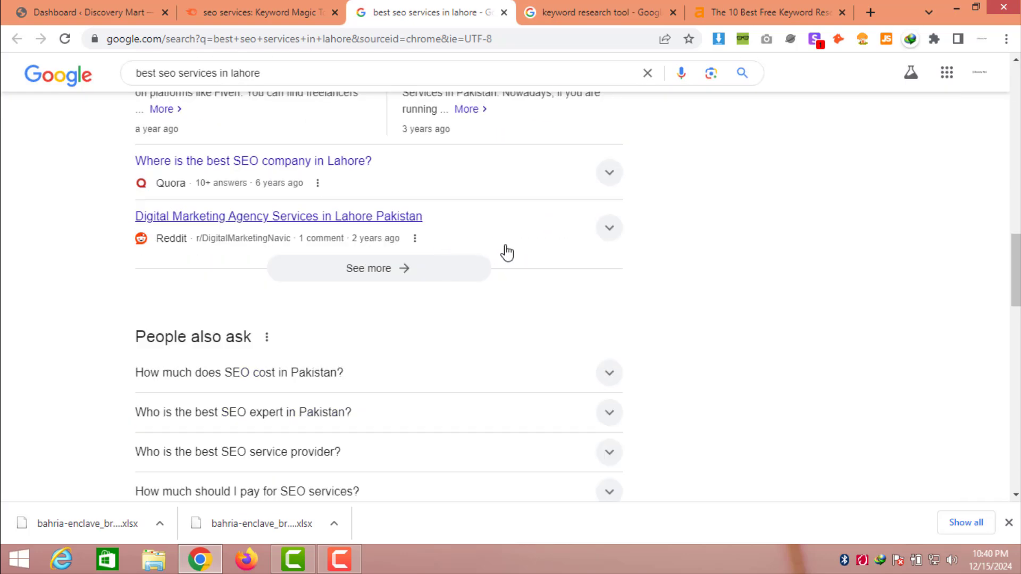
scroll(507, 253, down, 7)
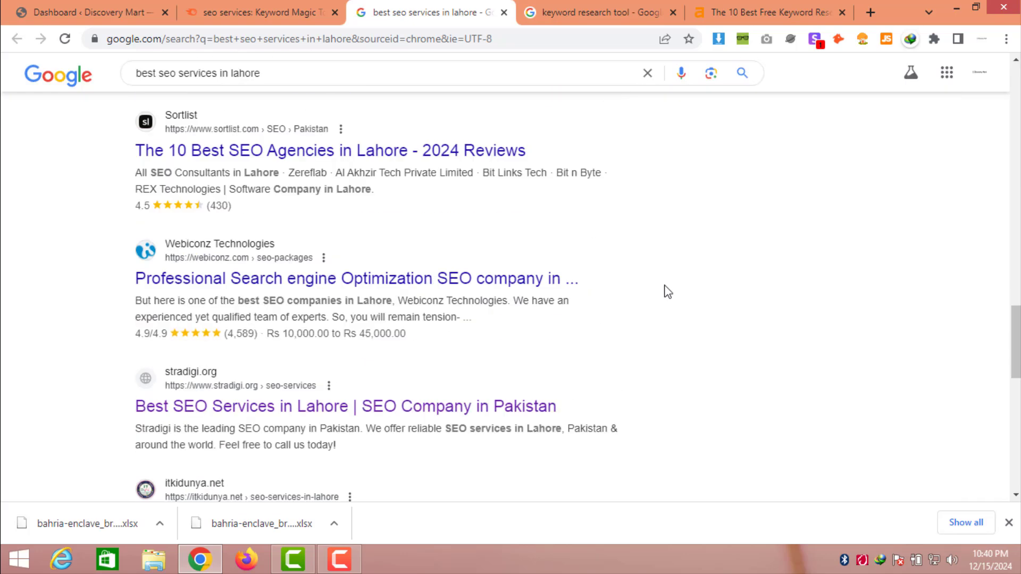
scroll(780, 315, up, 10)
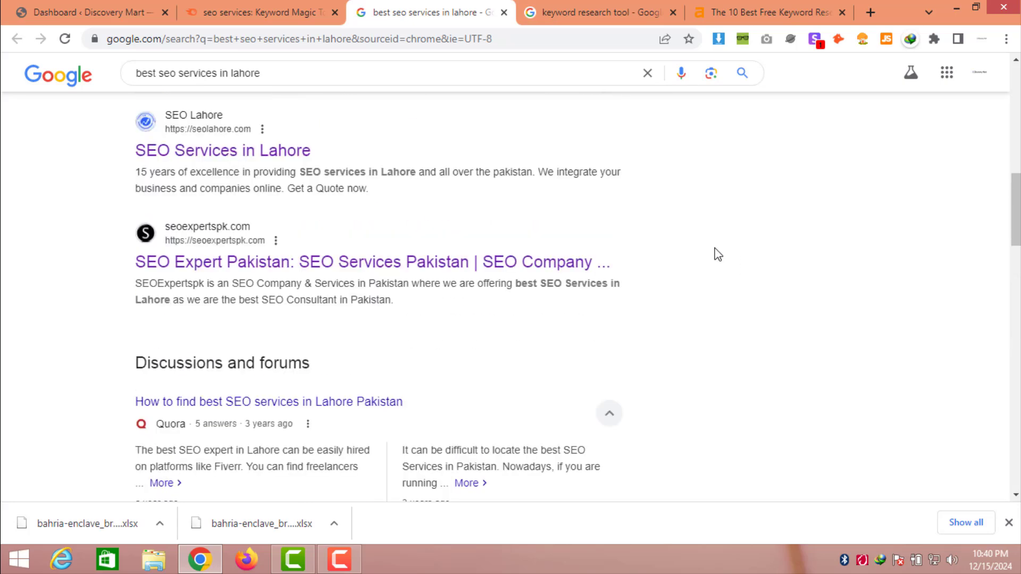
scroll(694, 248, down, 4)
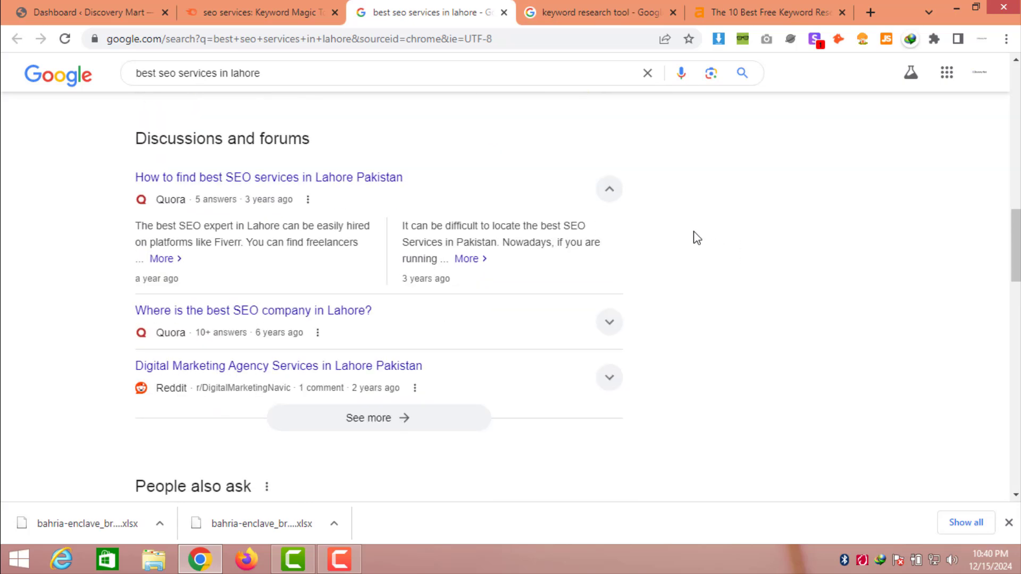
scroll(743, 299, up, 12)
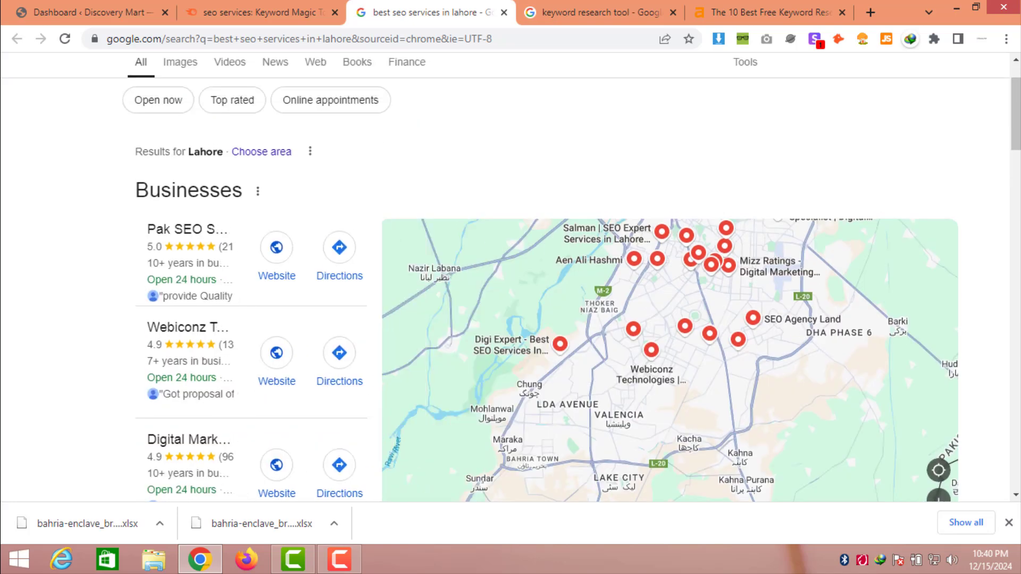
click(261, 12)
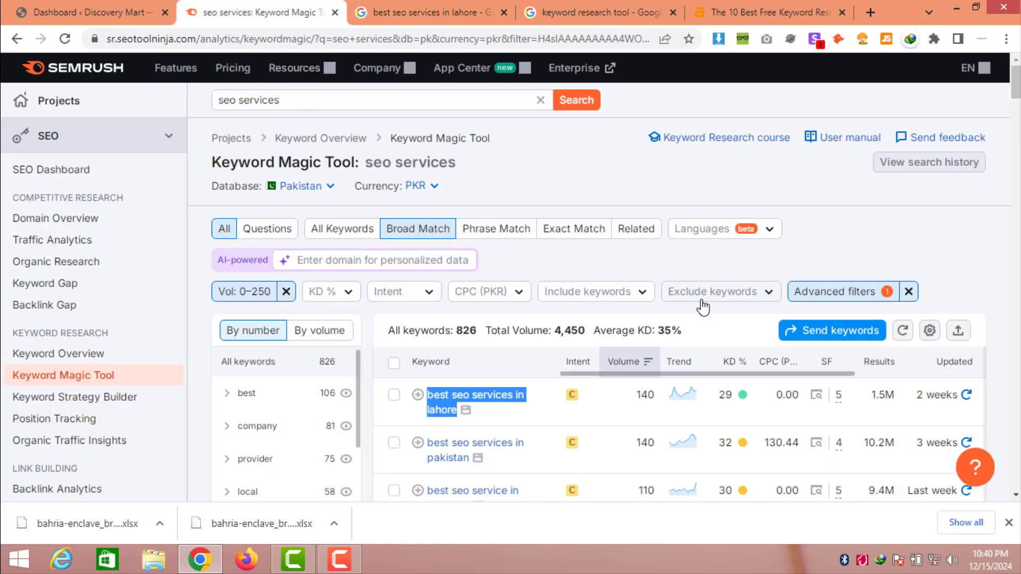